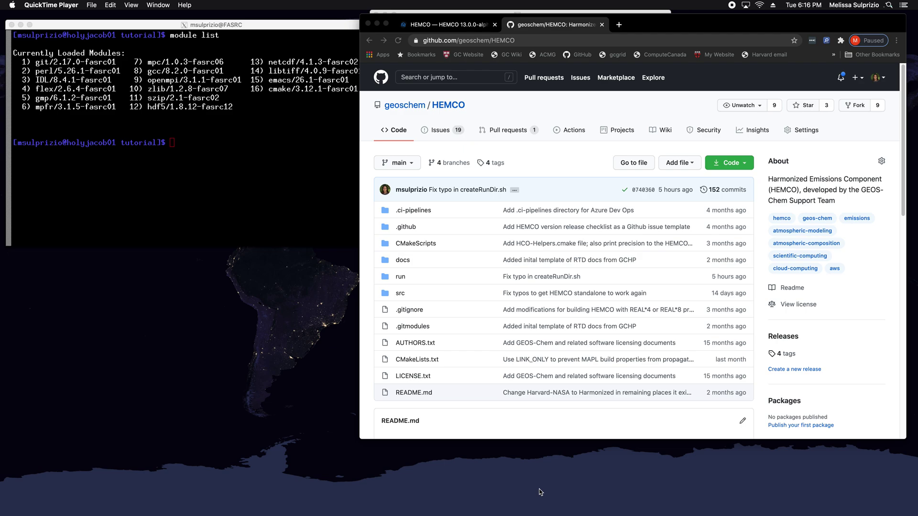
Step: Check the HEMCO user guide, return to the GitHub repository page, and bring the terminal forward
{"action": "left_click", "coordinate": [451, 25]}
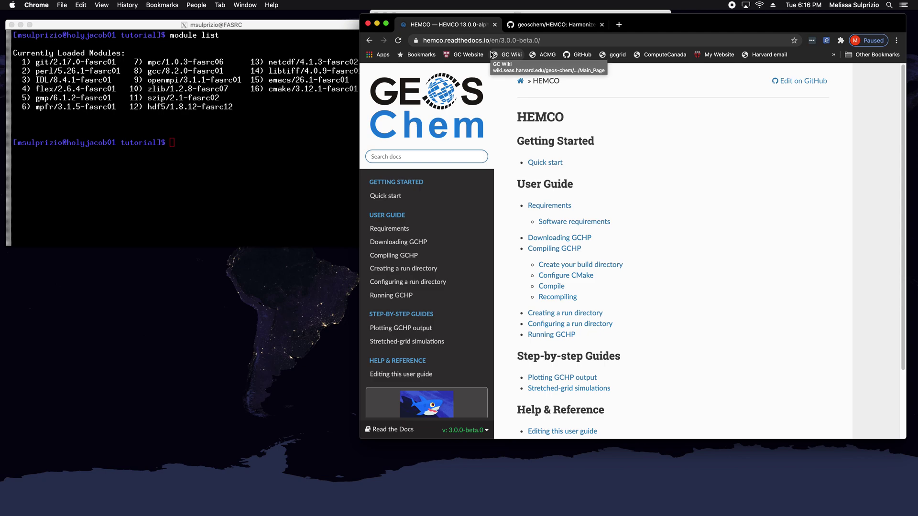
{"action": "left_click", "coordinate": [549, 25]}
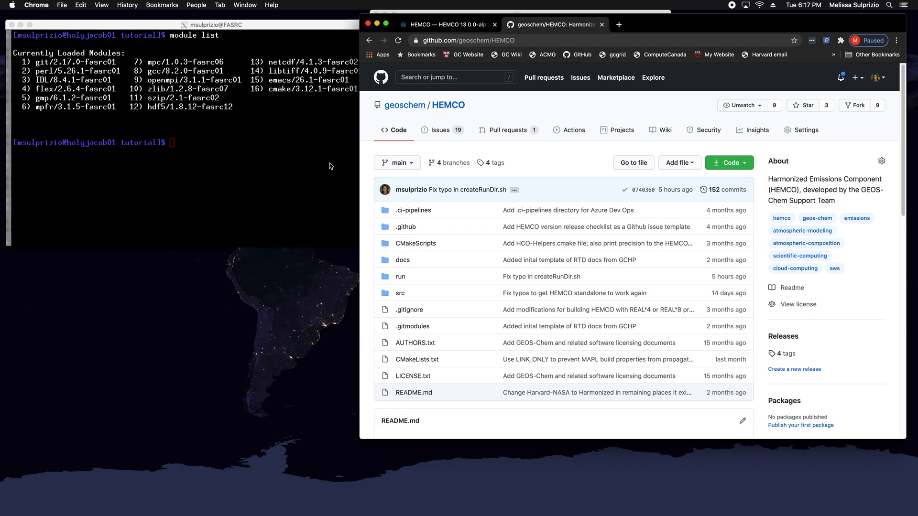
{"action": "left_click", "coordinate": [301, 167]}
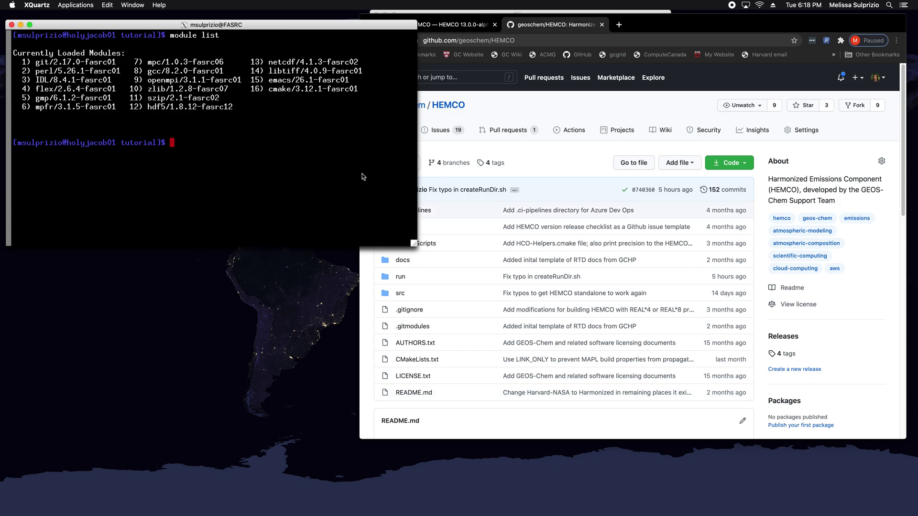
Step: Copy the HEMCO repository's HTTPS URL and run git clone with it in the terminal
{"action": "left_click", "coordinate": [537, 159]}
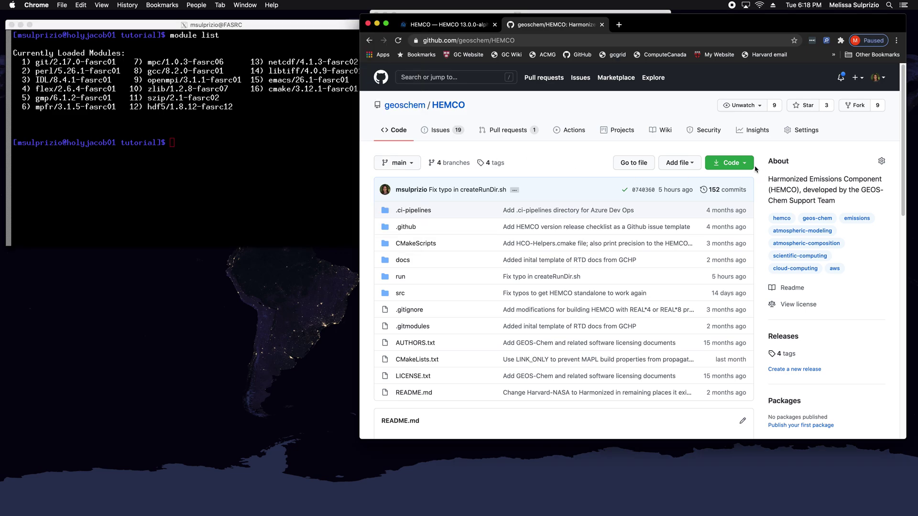
{"action": "left_click", "coordinate": [747, 164]}
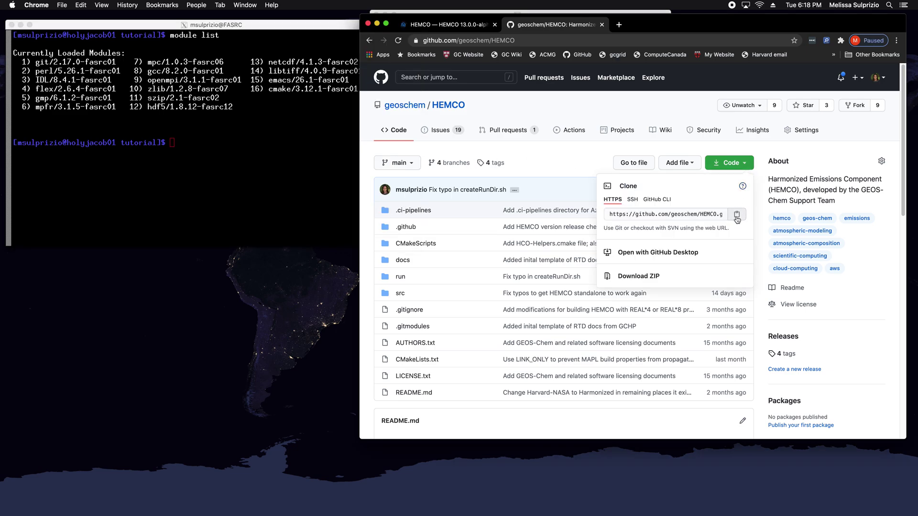
{"action": "left_click", "coordinate": [252, 129]}
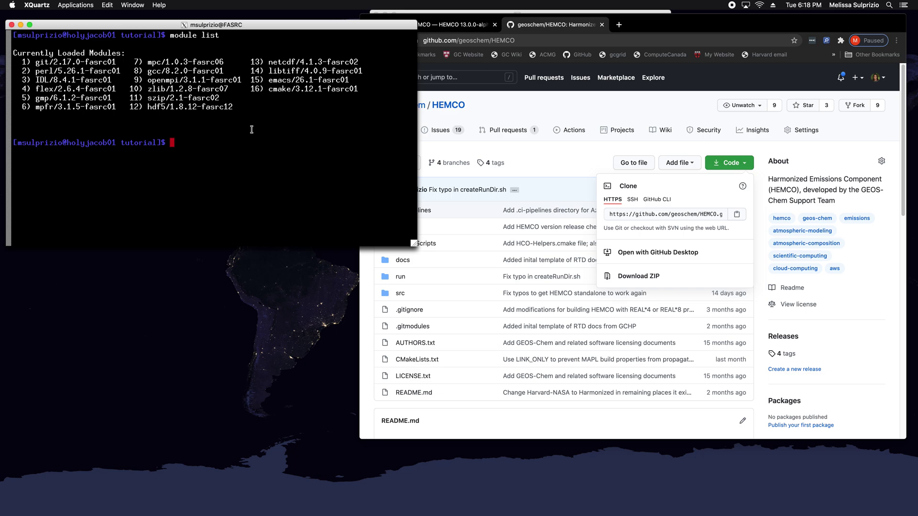
{"action": "type", "text": "git clone"}
{"action": "key", "text": "super+v"}
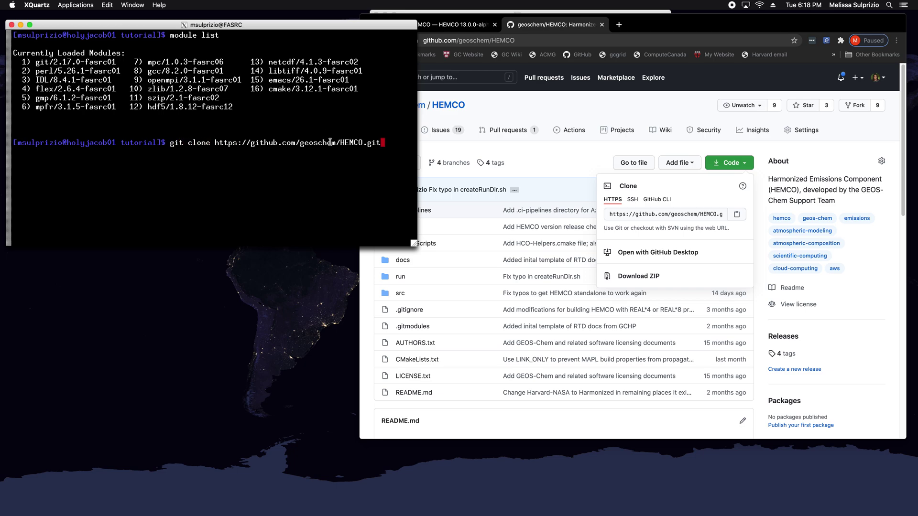
{"action": "key", "text": "Return"}
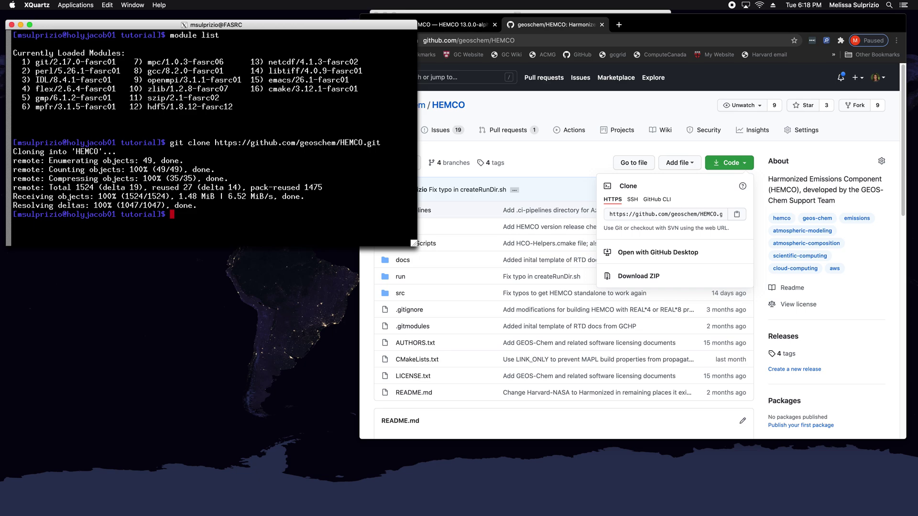
Step: Move into the cloned HEMCO folder and list its contents
{"action": "type", "text": "cd"}
{"action": "key", "text": "BackSpace"}
{"action": "key", "text": "BackSpace"}
{"action": "key", "text": "BackSpace"}
{"action": "type", "text": "ls"}
{"action": "key", "text": "Return"}
{"action": "type", "text": "cd "}
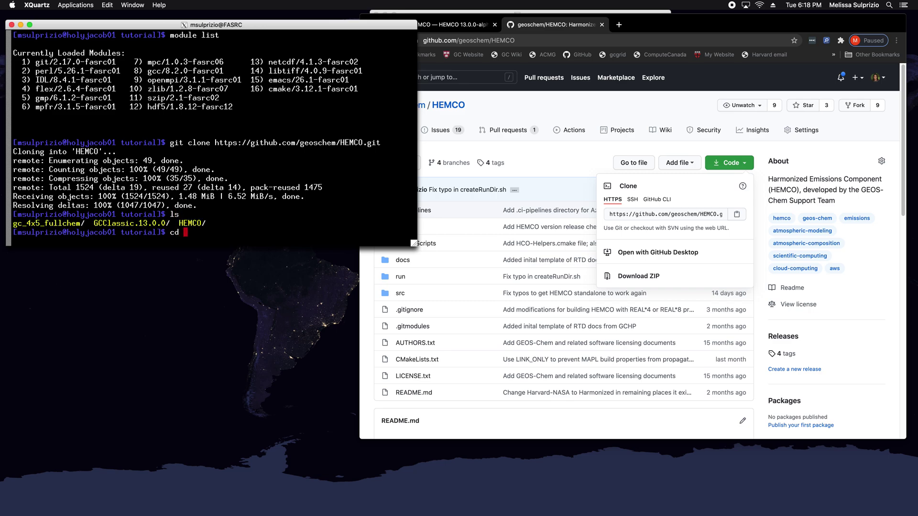
{"action": "type", "text": "E"}
{"action": "key", "text": "BackSpace"}
{"action": "type", "text": "HEMCO"}
{"action": "key", "text": "Return"}
{"action": "type", "text": "ls"}
{"action": "key", "text": "Return"}
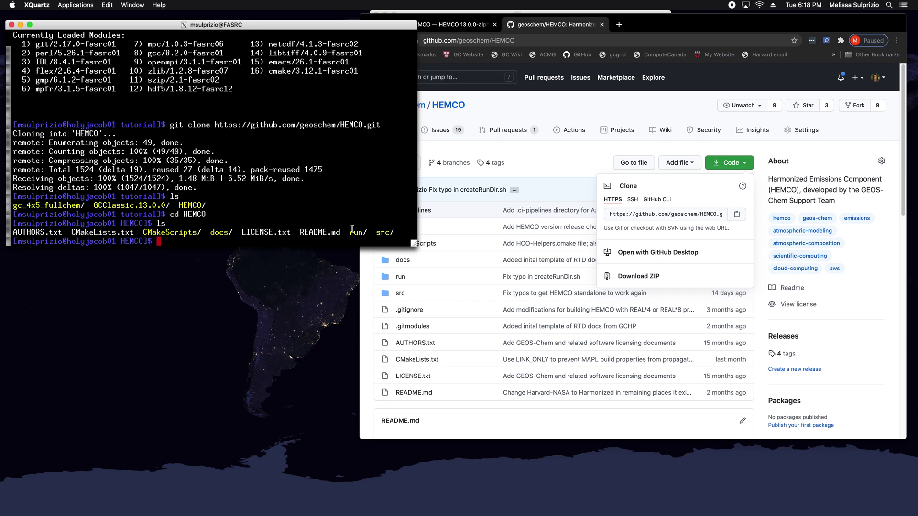
Step: Enter run/, list its files, and launch ./createRunDir.sh
{"action": "type", "text": "cd run/"}
{"action": "key", "text": "Return"}
{"action": "type", "text": "ls"}
{"action": "key", "text": "Return"}
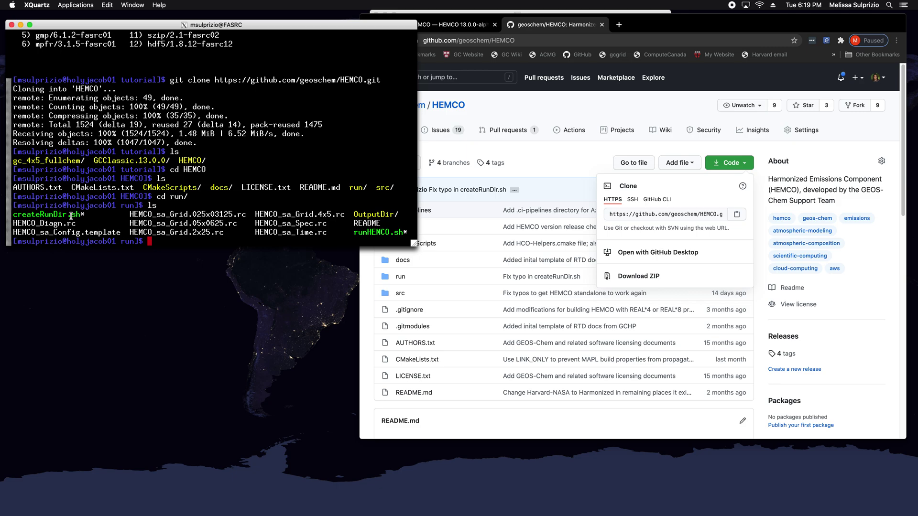
{"action": "type", "text": "./crea"}
{"action": "key", "text": "Tab"}
{"action": "key", "text": "Return"}
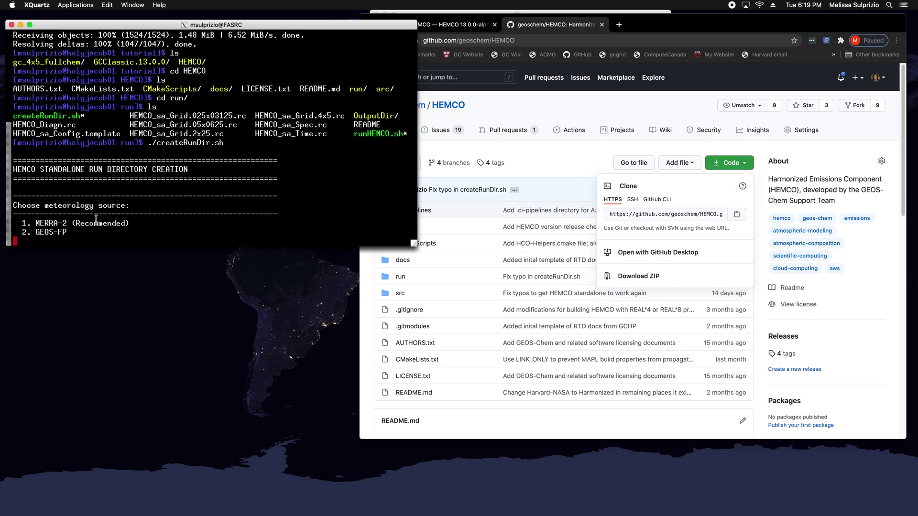
Step: Answer 1 for MERRA-2 and 1 for 4.0 x 5.0, then begin typing the template path
{"action": "type", "text": "q"}
{"action": "key", "text": "BackSpace"}
{"action": "type", "text": "1"}
{"action": "key", "text": "Return"}
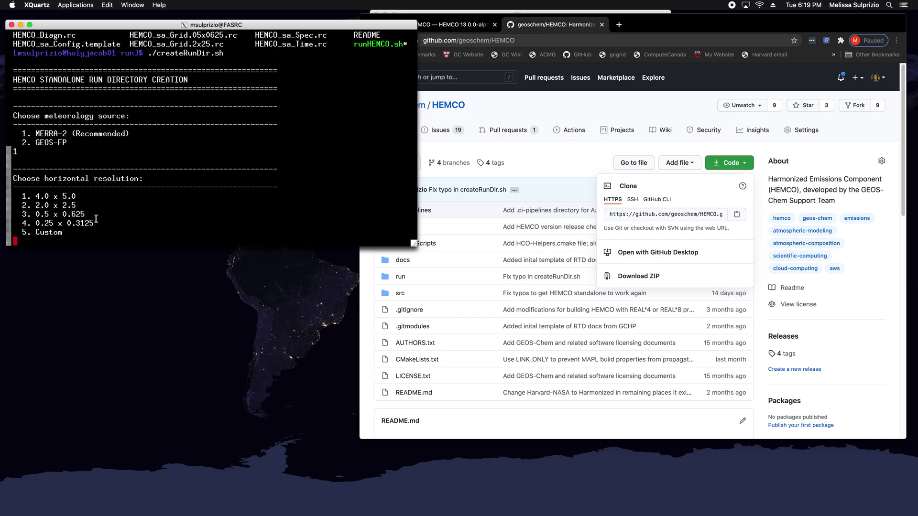
{"action": "type", "text": "1"}
{"action": "key", "text": "Return"}
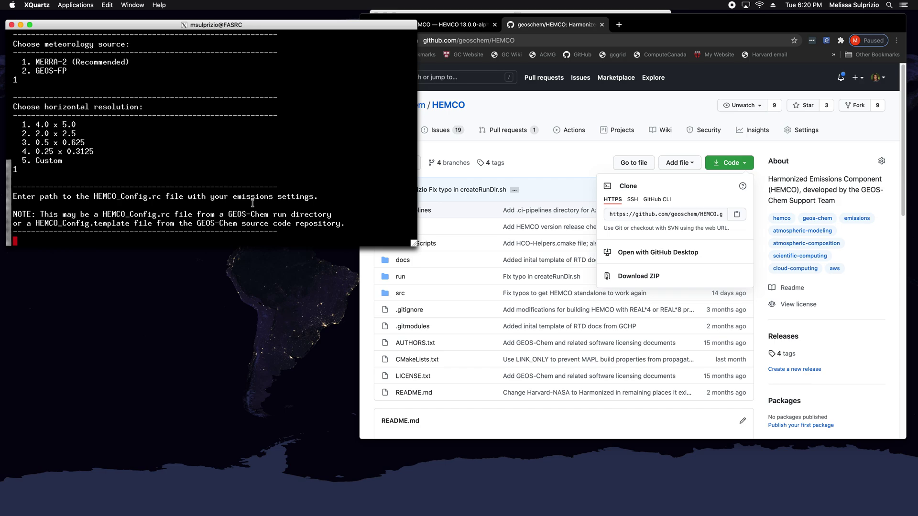
{"action": "type", "text": "~/scratch/tutorial/GCClassic.13.0.0/run/HEM"}
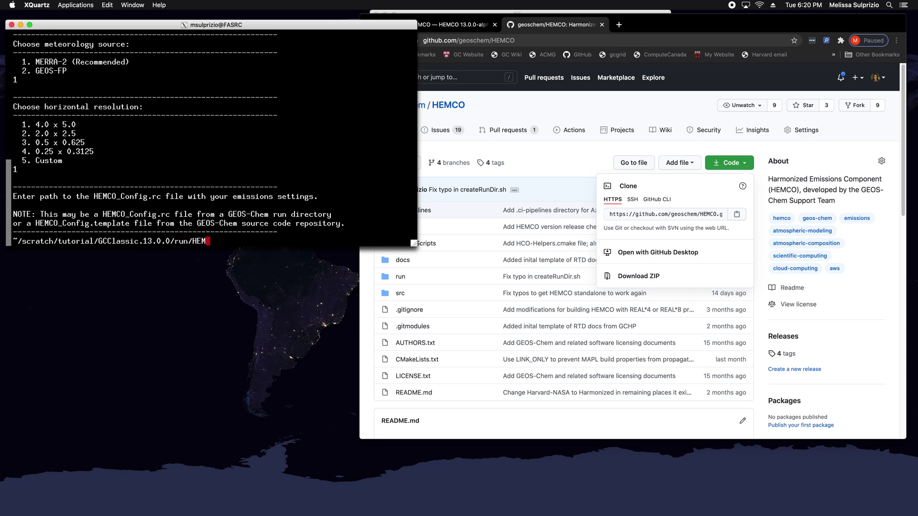
{"action": "type", "text": "CO_C"}
Step: Complete and submit the HEMCO_Config.rc.fullchem template path
{"action": "key", "text": "Tab"}
{"action": "type", "text": "HEMCO_"}
{"action": "key", "text": "Tab"}
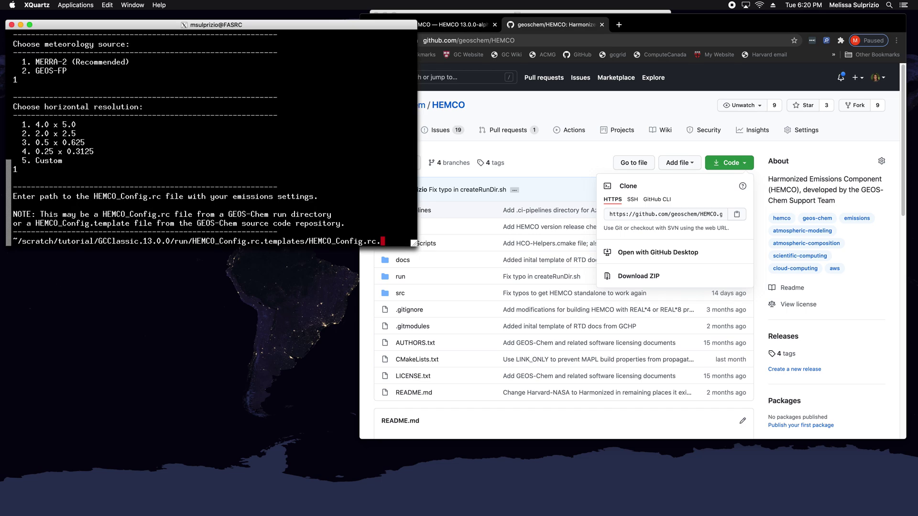
{"action": "type", "text": "f"}
{"action": "key", "text": "Tab"}
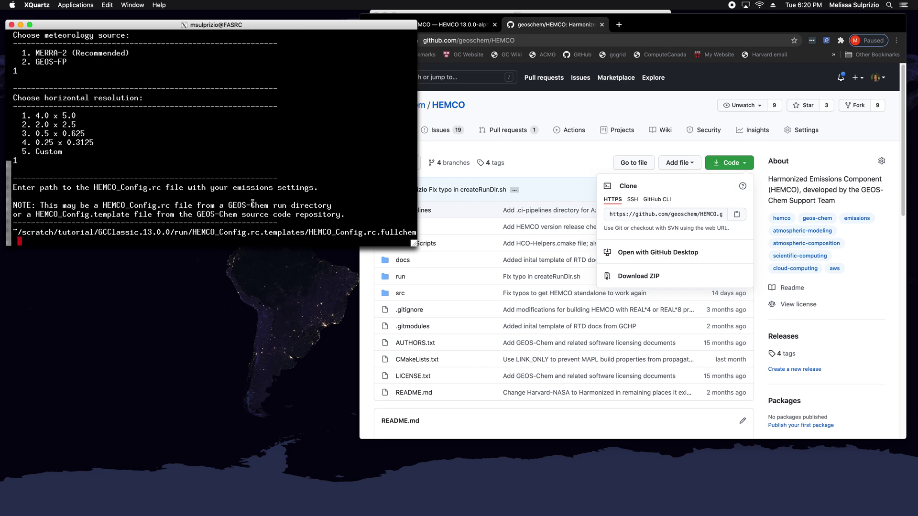
{"action": "key", "text": "Return"}
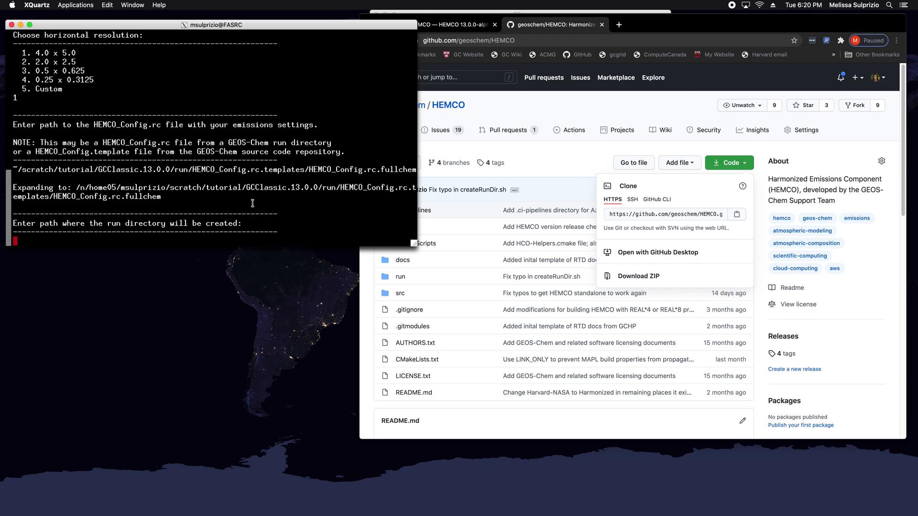
Step: Place the run directory in ~/scratch/tutorial/ with the default name, declining git tracking
{"action": "type", "text": "~/scr"}
{"action": "key", "text": "Tab"}
{"action": "type", "text": "tut"}
{"action": "key", "text": "Tab"}
{"action": "key", "text": "Return"}
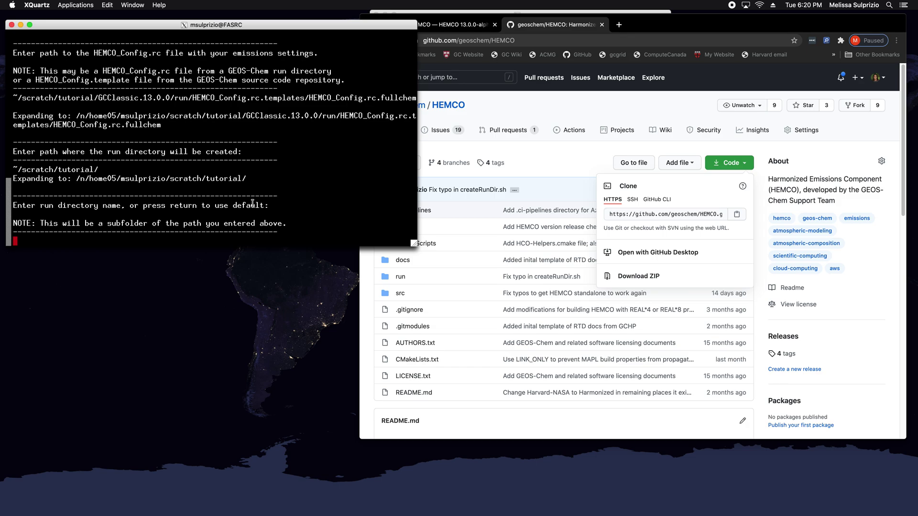
{"action": "key", "text": "Return"}
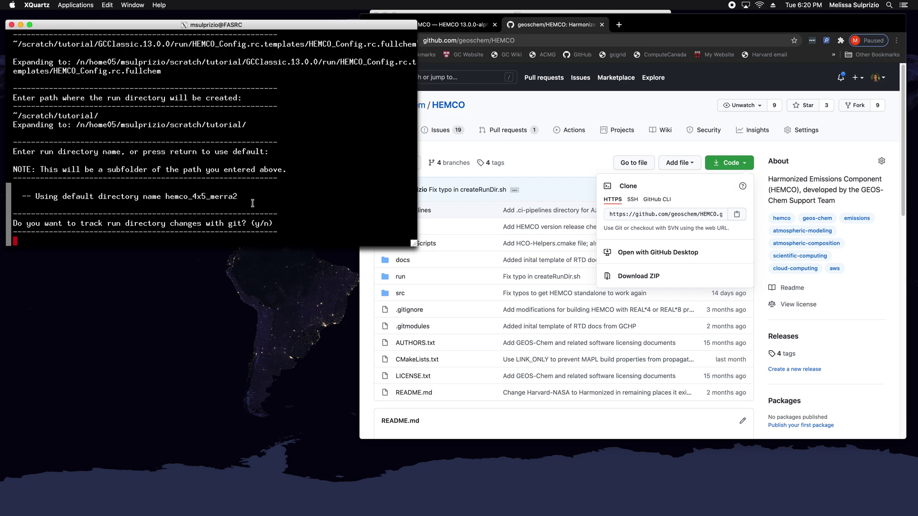
{"action": "type", "text": "n"}
{"action": "key", "text": "Return"}
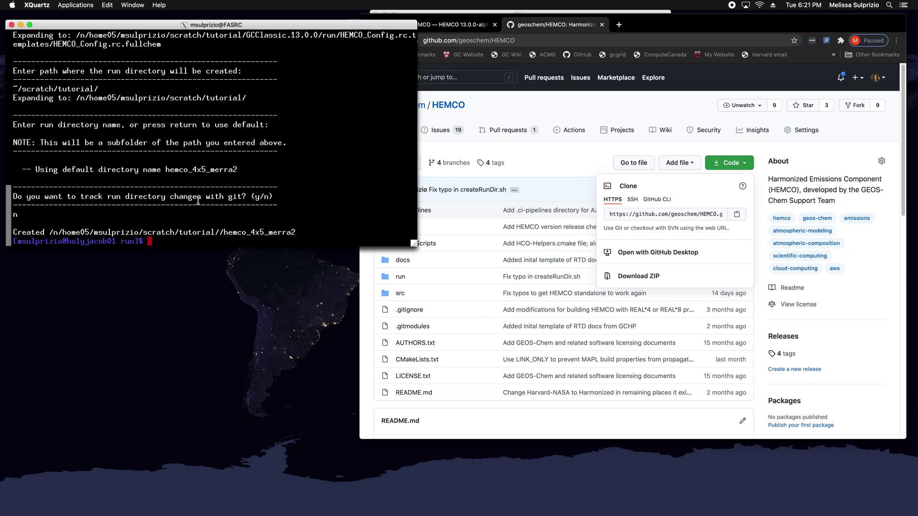
Step: Go up to the tutorial folder, enter hemco_4x5_merra2/, and list its files
{"action": "type", "text": "cd ../../"}
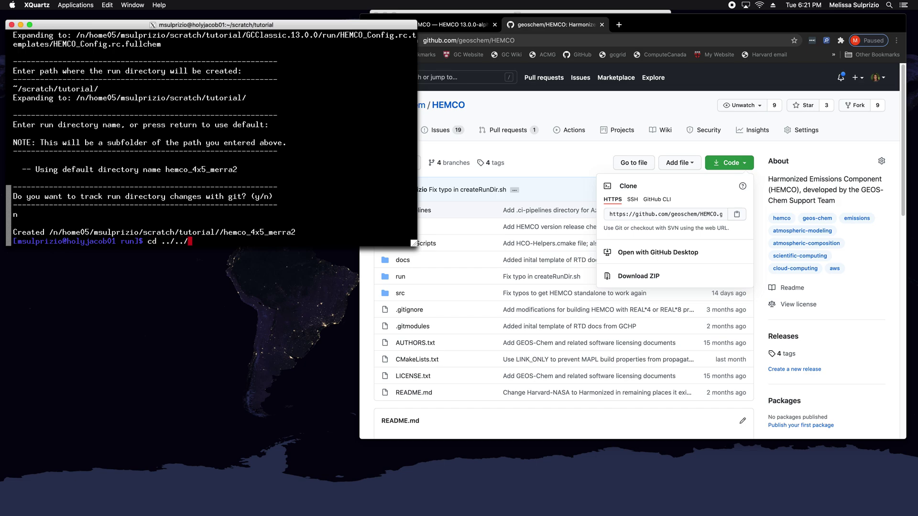
{"action": "key", "text": "Return"}
{"action": "type", "text": "cd hemco_4x5_merra2/"}
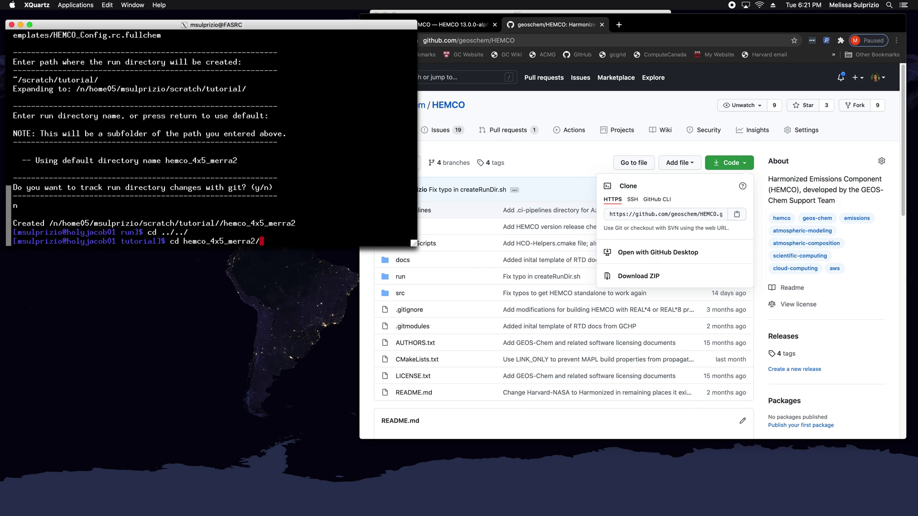
{"action": "key", "text": "Return"}
{"action": "type", "text": "ls"}
{"action": "key", "text": "Return"}
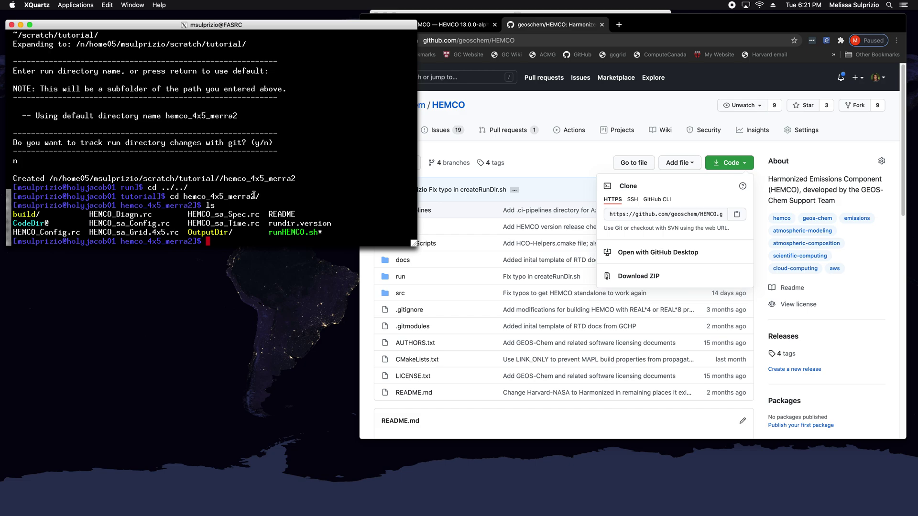
Step: Open hemco_4x5_merra2/HEMCO_sa_Config.rc in Emacs
{"action": "left_click", "coordinate": [444, 13]}
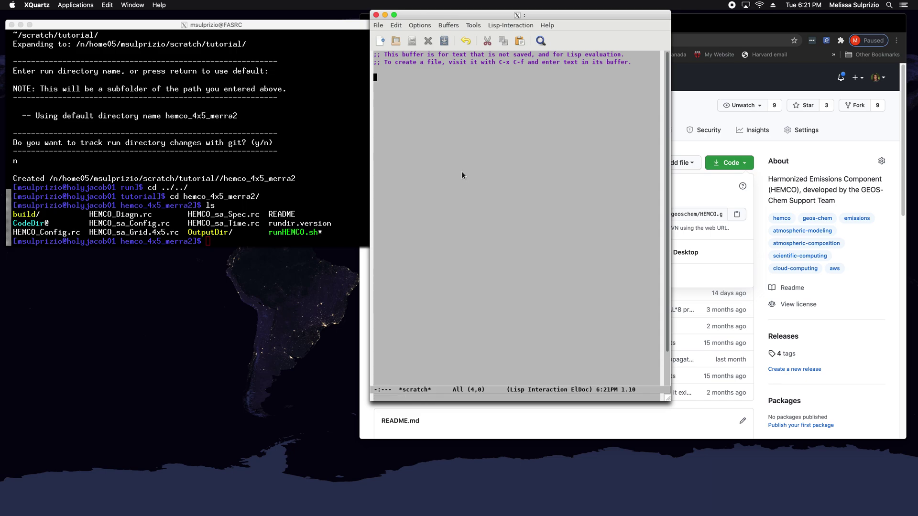
{"action": "key", "text": "ctrl+x"}
{"action": "key", "text": "ctrl+f"}
{"action": "type", "text": "HEMCO_"}
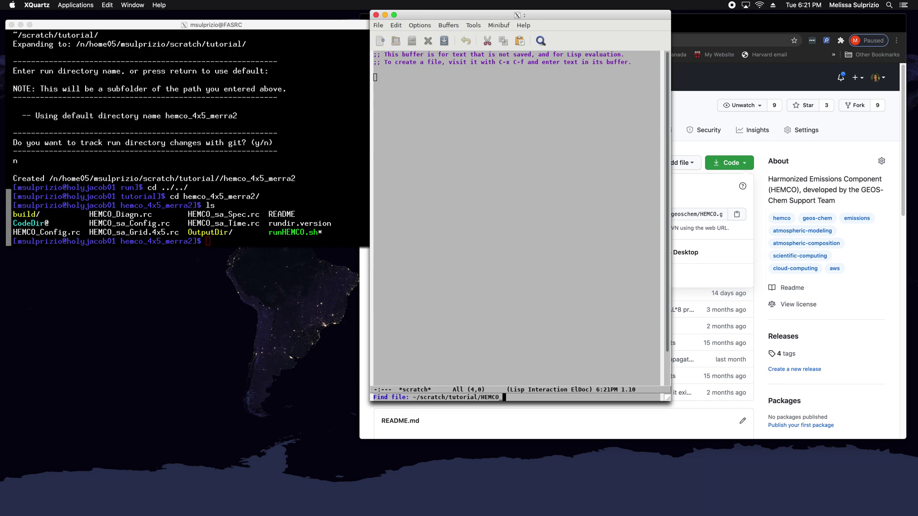
{"action": "type", "text": "sa_Con"}
{"action": "key", "text": "Tab"}
{"action": "key", "text": "BackSpace"}
{"action": "key", "text": "BackSpace"}
{"action": "key", "text": "BackSpace"}
{"action": "key", "text": "BackSpace"}
{"action": "key", "text": "BackSpace"}
{"action": "key", "text": "BackSpace"}
{"action": "key", "text": "BackSpace"}
{"action": "key", "text": "BackSpace"}
{"action": "key", "text": "BackSpace"}
{"action": "key", "text": "BackSpace"}
{"action": "key", "text": "BackSpace"}
{"action": "key", "text": "BackSpace"}
{"action": "type", "text": "he"}
{"action": "key", "text": "Tab"}
{"action": "type", "text": "HEMCO_sa_C"}
{"action": "key", "text": "Tab"}
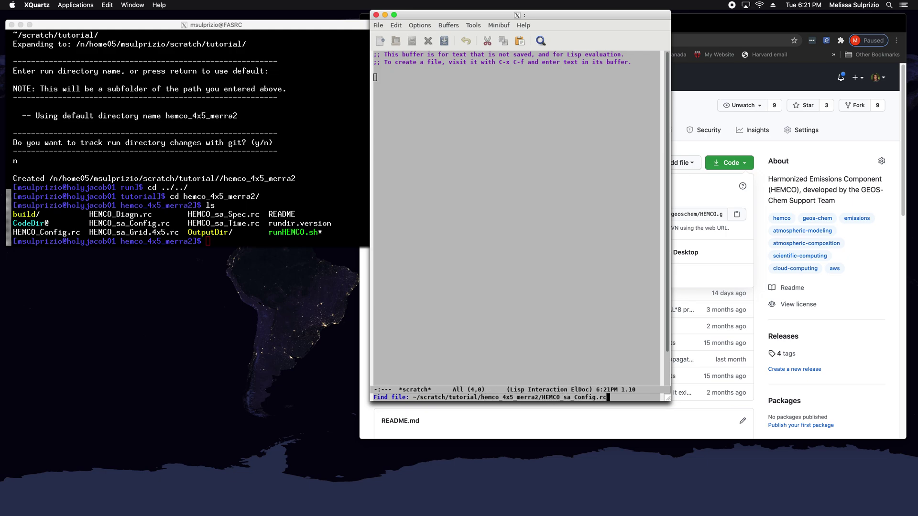
{"action": "key", "text": "Return"}
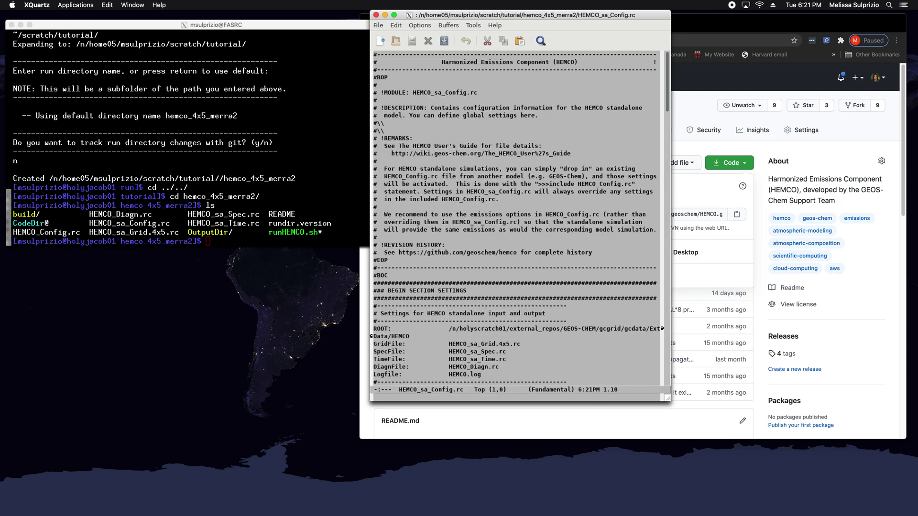
Step: Scroll through the GridFile, DiagnFile and other standalone settings
{"action": "scroll", "coordinate": [479, 146], "scroll_direction": "down", "scroll_amount": 5}
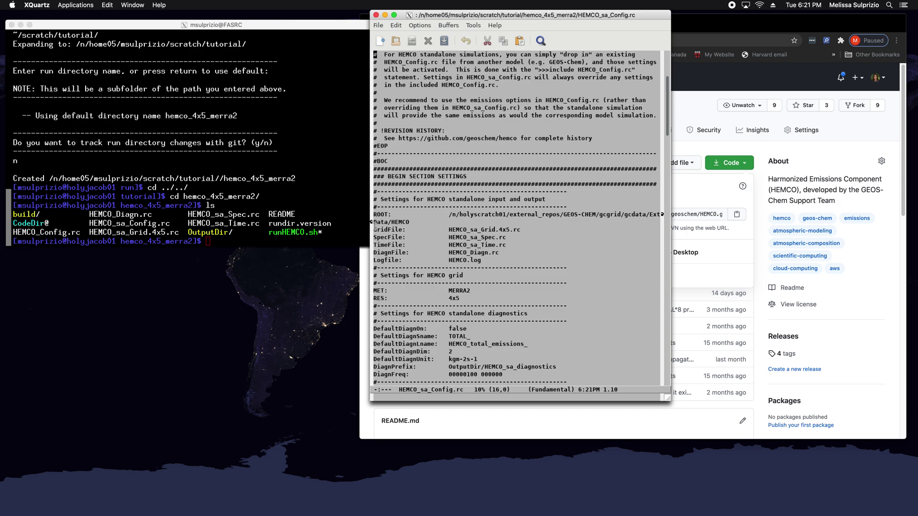
{"action": "left_click_drag", "start_coordinate": [374, 227], "coordinate": [516, 256]}
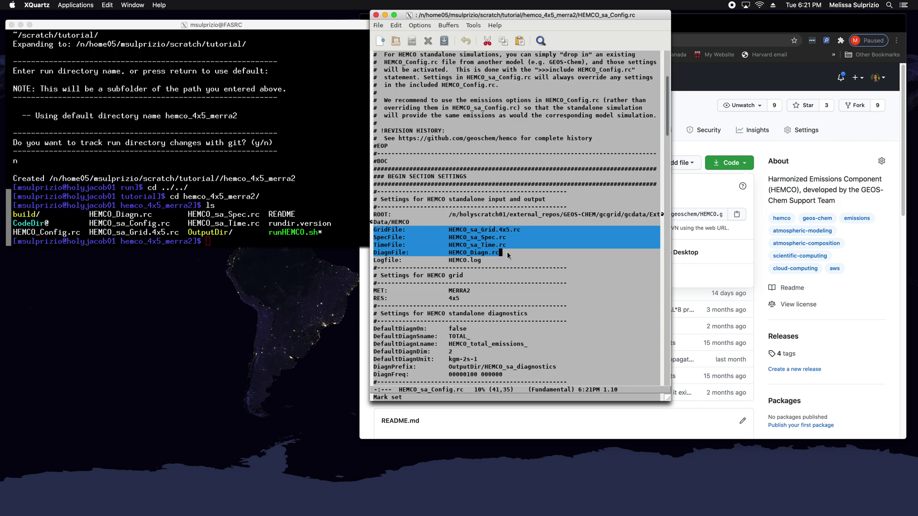
{"action": "key", "text": "alt+w"}
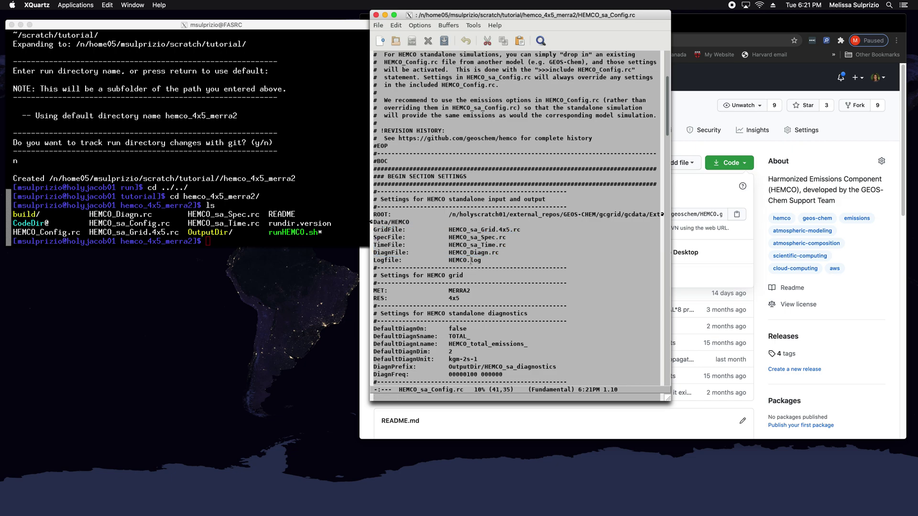
{"action": "scroll", "coordinate": [498, 254], "scroll_direction": "down", "scroll_amount": 2}
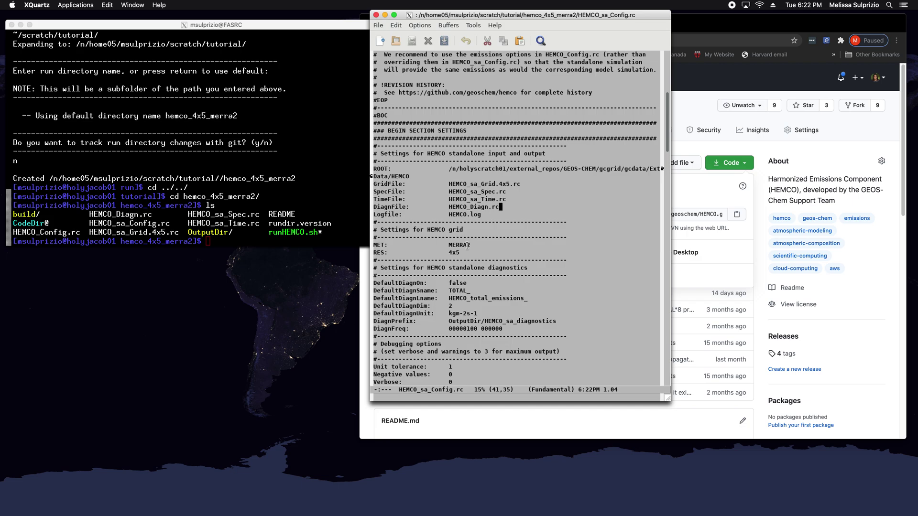
{"action": "scroll", "coordinate": [470, 241], "scroll_direction": "down", "scroll_amount": 3}
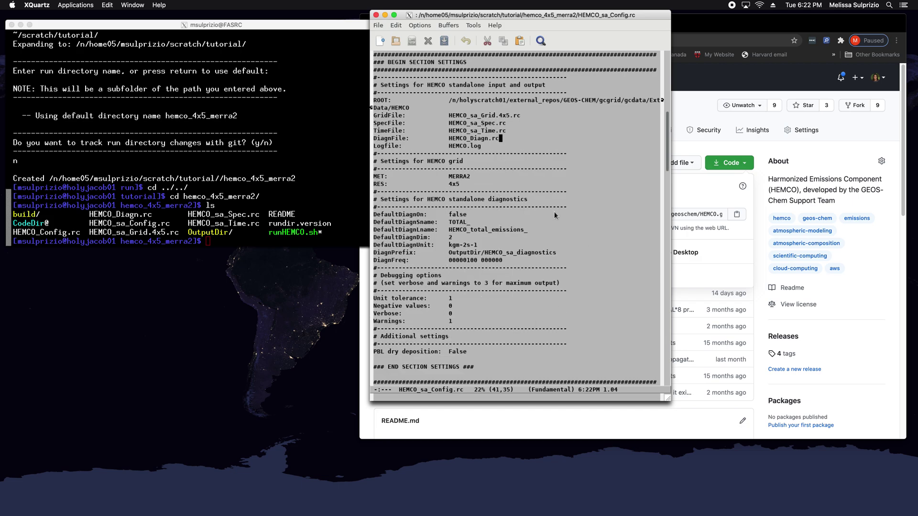
{"action": "scroll", "coordinate": [550, 212], "scroll_direction": "down", "scroll_amount": 4}
{"action": "scroll", "coordinate": [546, 209], "scroll_direction": "up", "scroll_amount": 3}
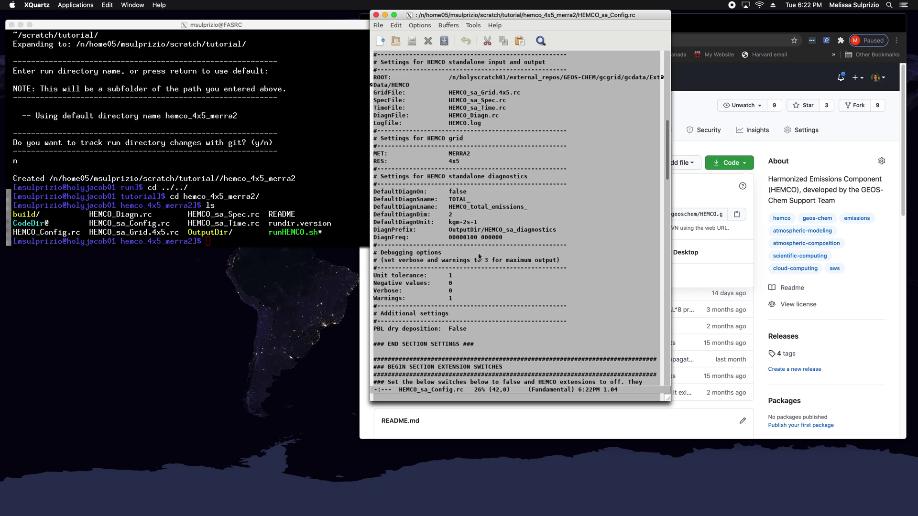
Step: Change DiagnFreq from 00000100 to 00000001 and save HEMCO_sa_Config.rc
{"action": "left_click", "coordinate": [472, 238]}
{"action": "key", "text": "BackSpace"}
{"action": "type", "text": "0"}
{"action": "key", "text": "Right"}
{"action": "key", "text": "Right"}
{"action": "key", "text": "BackSpace"}
{"action": "type", "text": "1"}
{"action": "key", "text": "ctrl+x"}
{"action": "key", "text": "ctrl+s"}
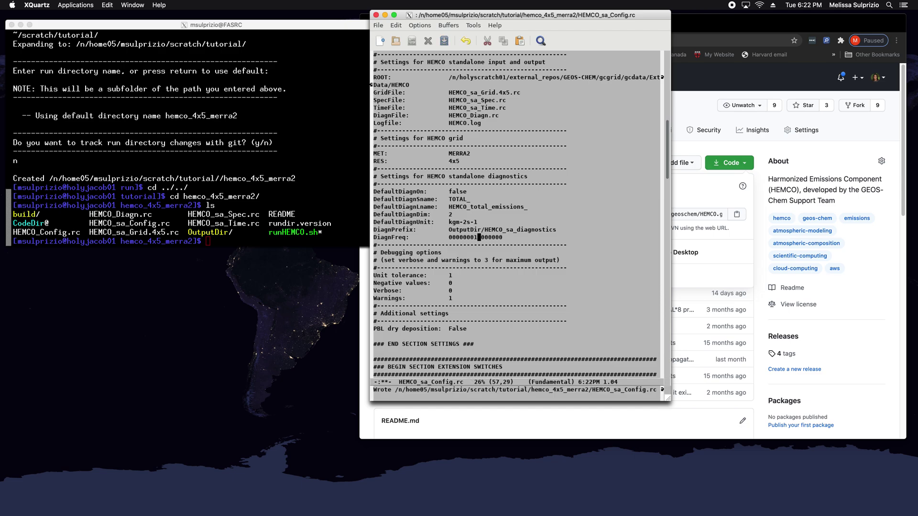
Step: Scroll down to the >>>include line and select its HEMCO_Config.rc file name
{"action": "scroll", "coordinate": [463, 268], "scroll_direction": "down", "scroll_amount": 10}
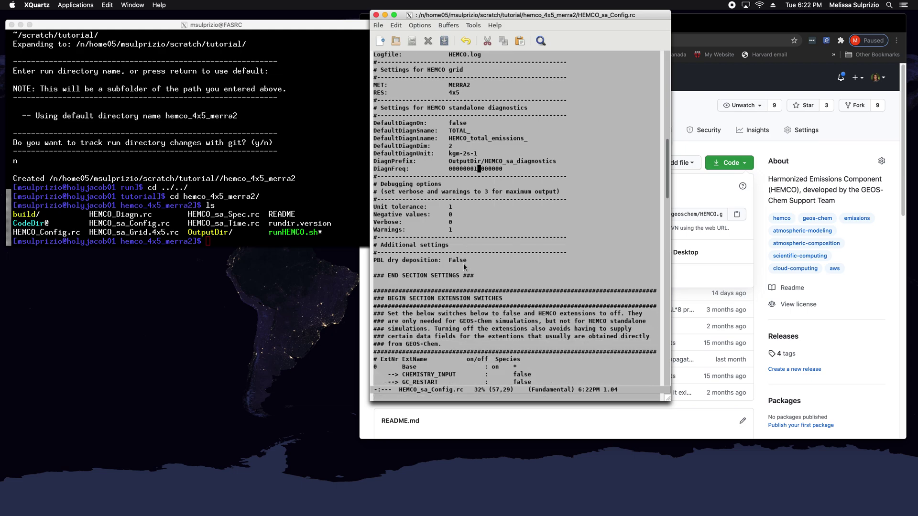
{"action": "scroll", "coordinate": [463, 263], "scroll_direction": "down", "scroll_amount": 1}
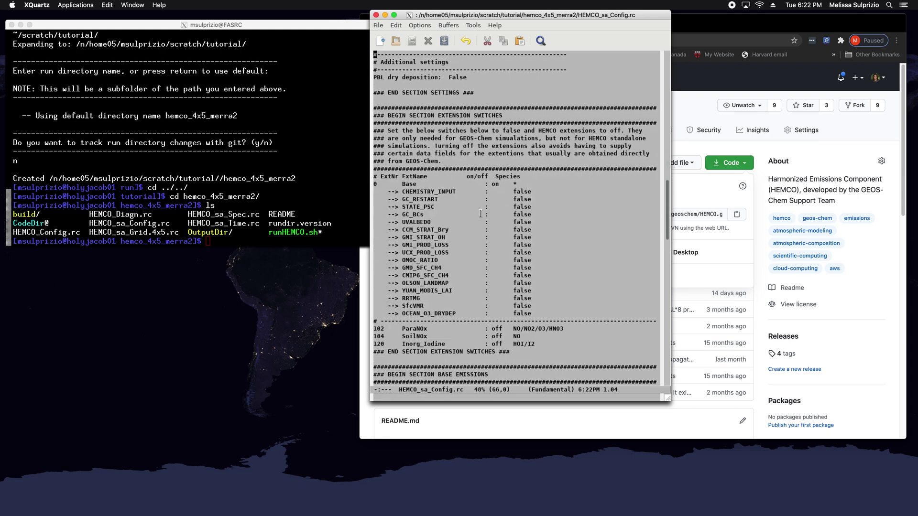
{"action": "scroll", "coordinate": [496, 231], "scroll_direction": "down", "scroll_amount": 1}
{"action": "scroll", "coordinate": [497, 231], "scroll_direction": "down", "scroll_amount": 1}
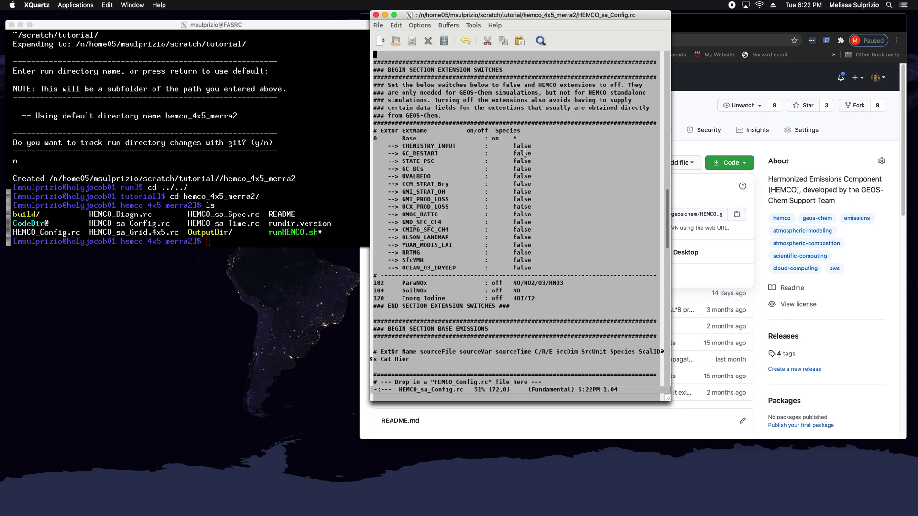
{"action": "scroll", "coordinate": [519, 206], "scroll_direction": "down", "scroll_amount": 4}
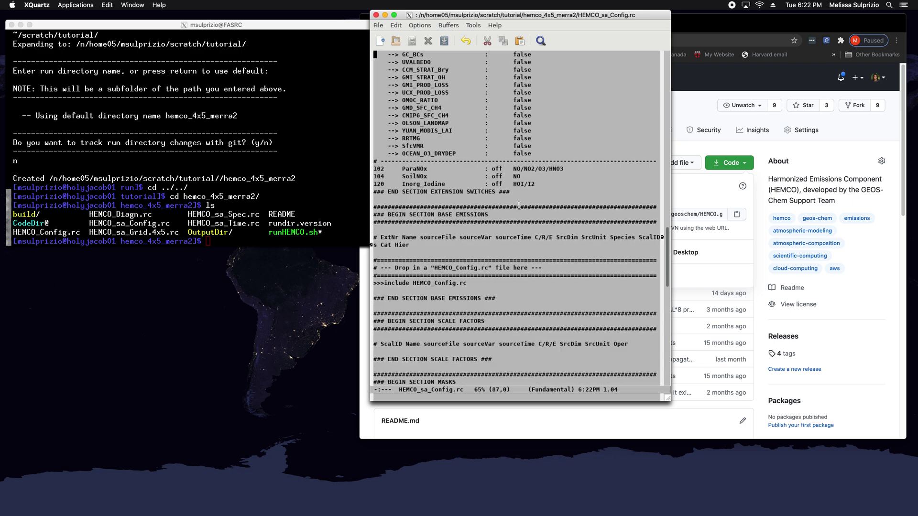
{"action": "scroll", "coordinate": [518, 205], "scroll_direction": "down", "scroll_amount": 1}
{"action": "left_click", "coordinate": [375, 261]}
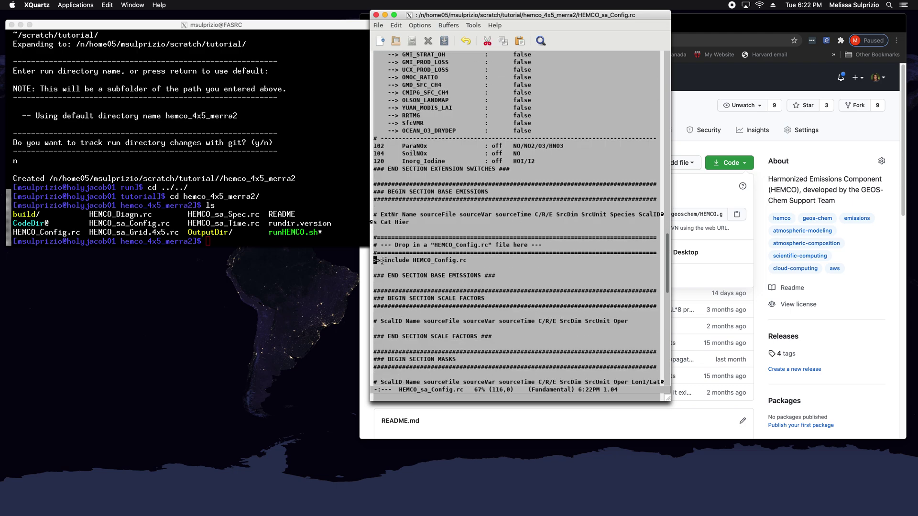
{"action": "left_click_drag", "start_coordinate": [382, 261], "coordinate": [417, 260]}
{"action": "left_click", "coordinate": [460, 261]}
{"action": "left_click_drag", "start_coordinate": [413, 260], "coordinate": [476, 262]}
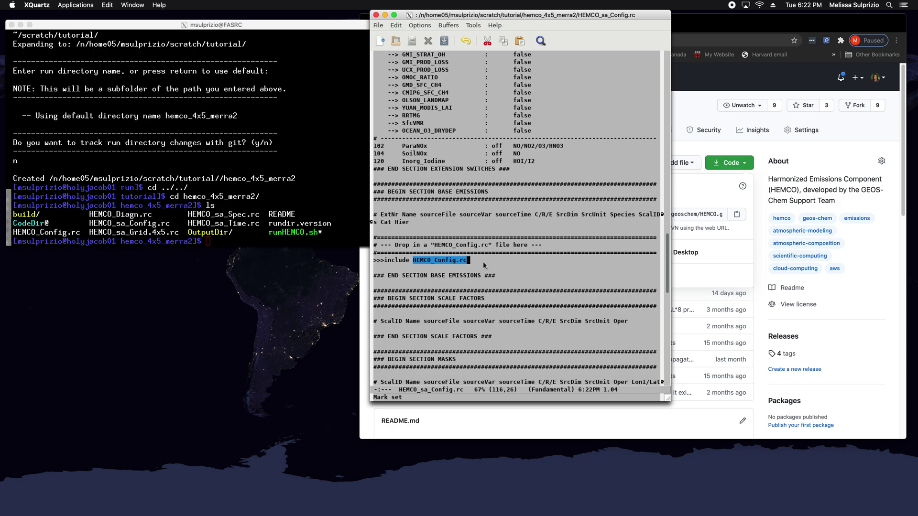
Step: Open HEMCO_Config.rc in Emacs
{"action": "left_click", "coordinate": [483, 262]}
{"action": "key", "text": "ctrl+x"}
{"action": "key", "text": "ctrl+f"}
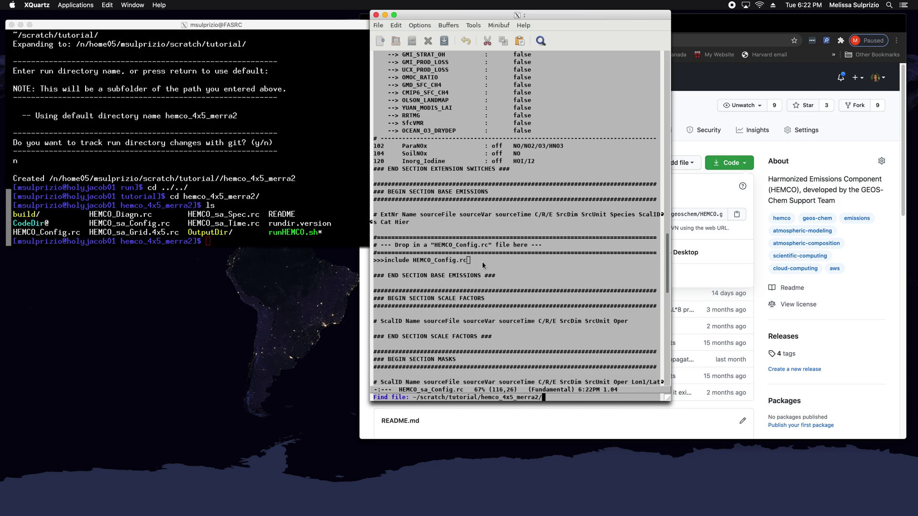
{"action": "type", "text": "HEMCO_Config.rc"}
{"action": "key", "text": "Return"}
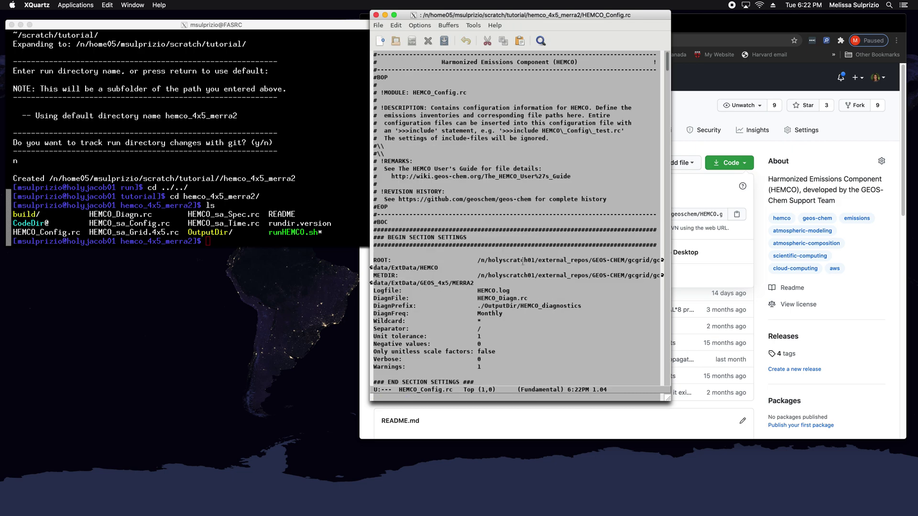
{"action": "scroll", "coordinate": [520, 228], "scroll_direction": "down", "scroll_amount": 3}
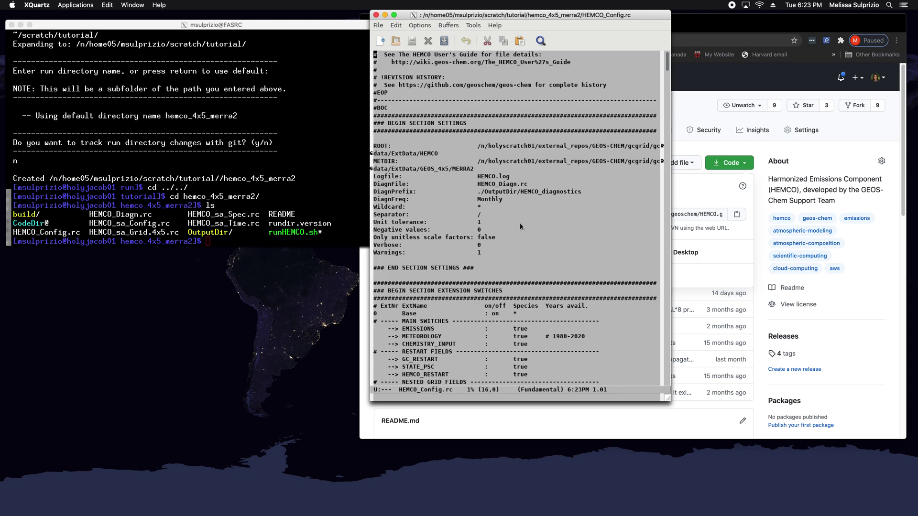
Step: Replace DiagnFreq Monthly with End and save HEMCO_Config.rc
{"action": "left_click", "coordinate": [520, 200]}
{"action": "key", "text": "BackSpace"}
{"action": "key", "text": "BackSpace"}
{"action": "key", "text": "BackSpace"}
{"action": "key", "text": "BackSpace"}
{"action": "key", "text": "BackSpace"}
{"action": "key", "text": "BackSpace"}
{"action": "key", "text": "BackSpace"}
{"action": "type", "text": "End"}
{"action": "key", "text": "ctrl+x"}
{"action": "key", "text": "ctrl+s"}
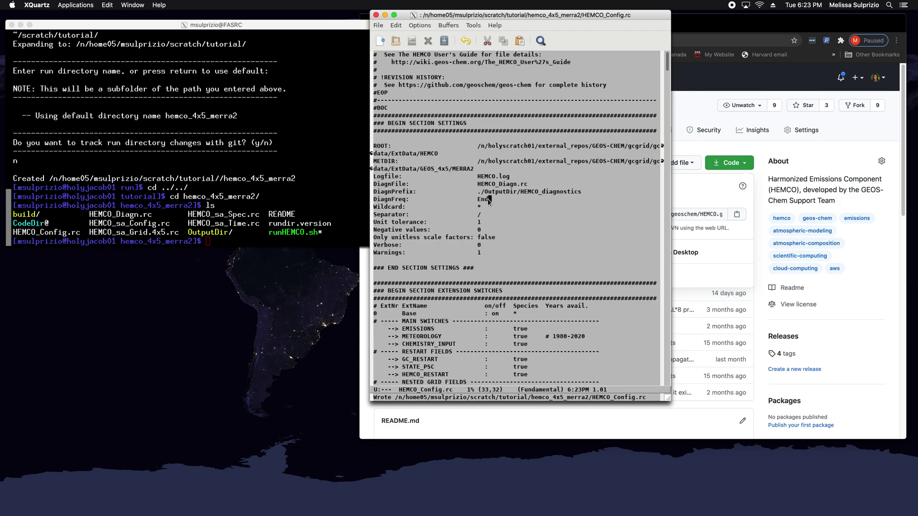
{"action": "scroll", "coordinate": [500, 198], "scroll_direction": "down", "scroll_amount": 6}
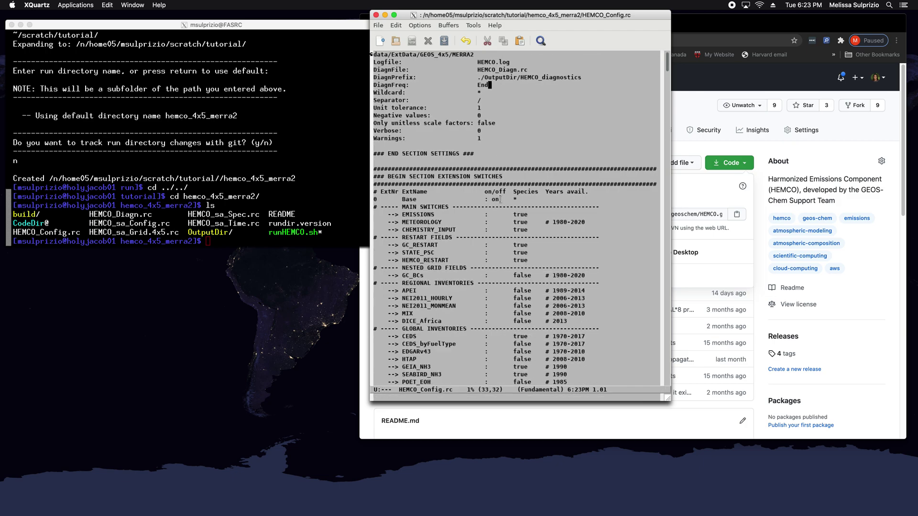
{"action": "scroll", "coordinate": [500, 198], "scroll_direction": "down", "scroll_amount": 3}
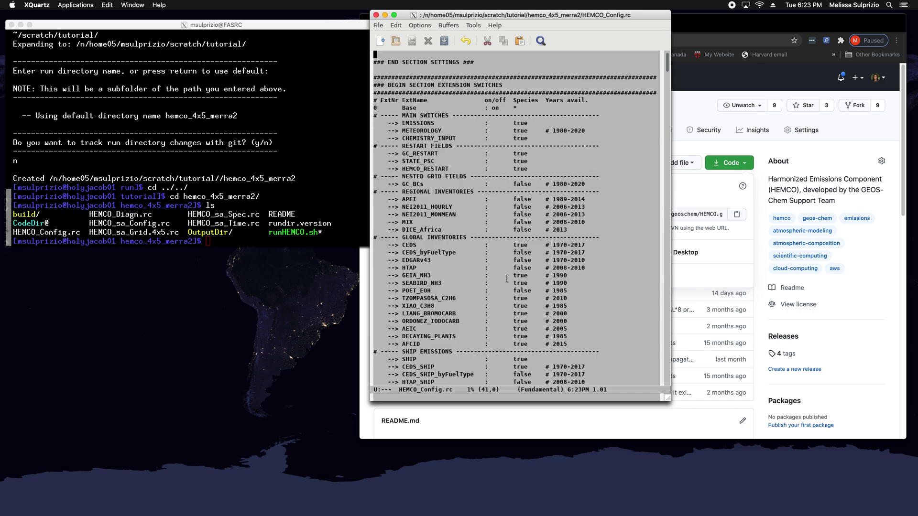
{"action": "scroll", "coordinate": [507, 279], "scroll_direction": "down", "scroll_amount": 9}
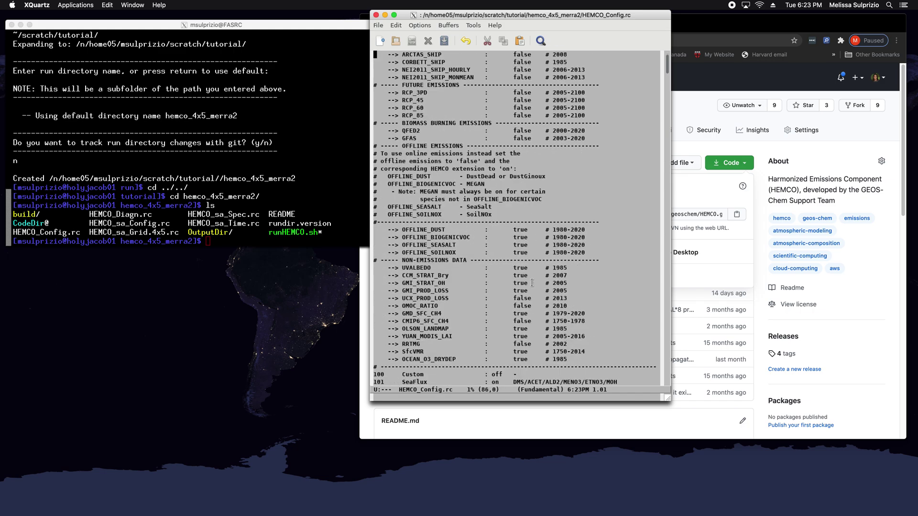
{"action": "scroll", "coordinate": [531, 283], "scroll_direction": "down", "scroll_amount": 14}
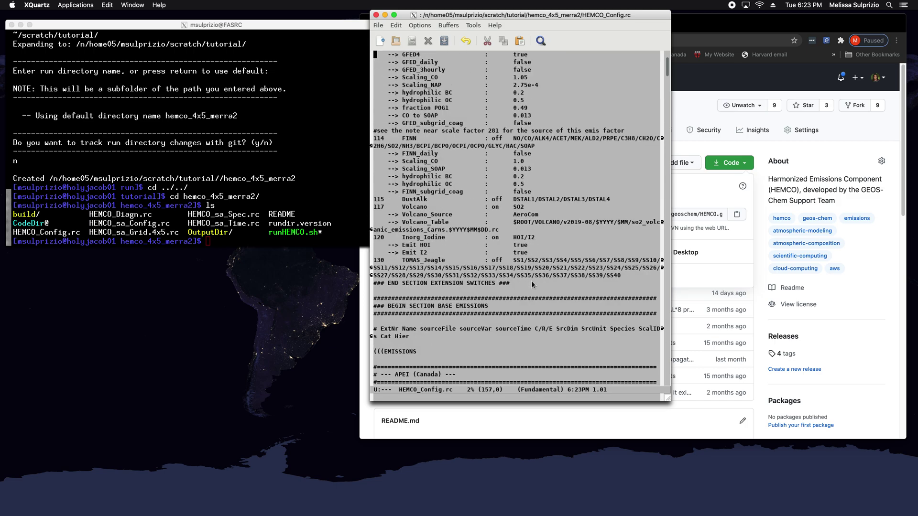
{"action": "scroll", "coordinate": [531, 280], "scroll_direction": "down", "scroll_amount": 5}
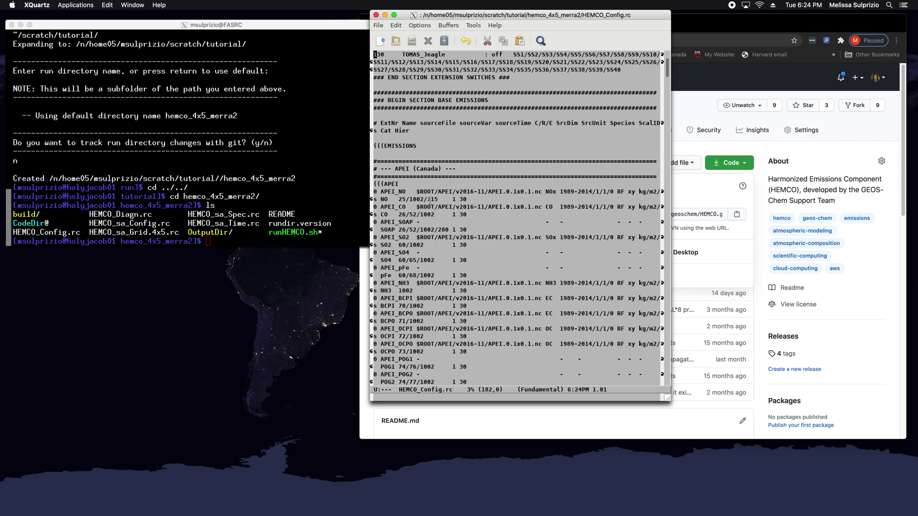
Step: Open HEMCO_Diagn.rc and scroll through its diagnostic entries, such as ACET emissions in kg/m2/s
{"action": "left_click", "coordinate": [456, 243]}
{"action": "key", "text": "ctrl+x"}
{"action": "key", "text": "ctrl+f"}
{"action": "type", "text": "HEMCO_Diagn.rc"}
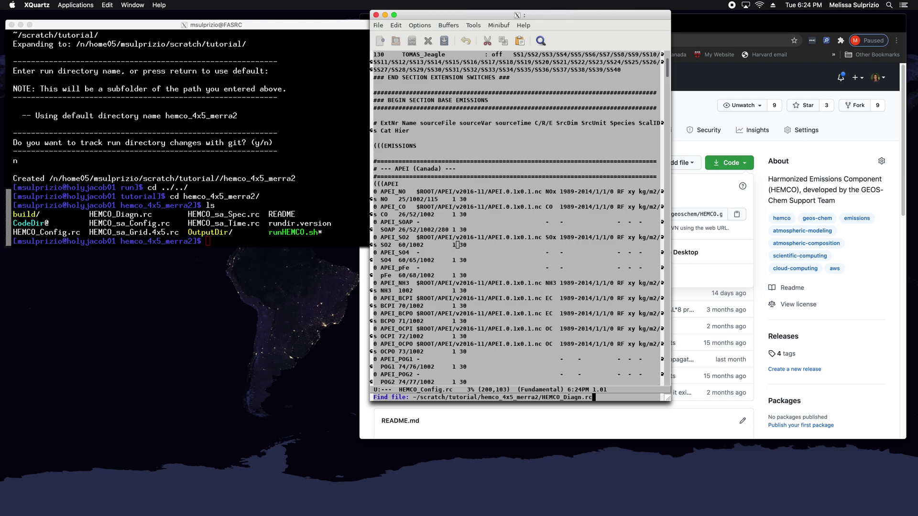
{"action": "key", "text": "Return"}
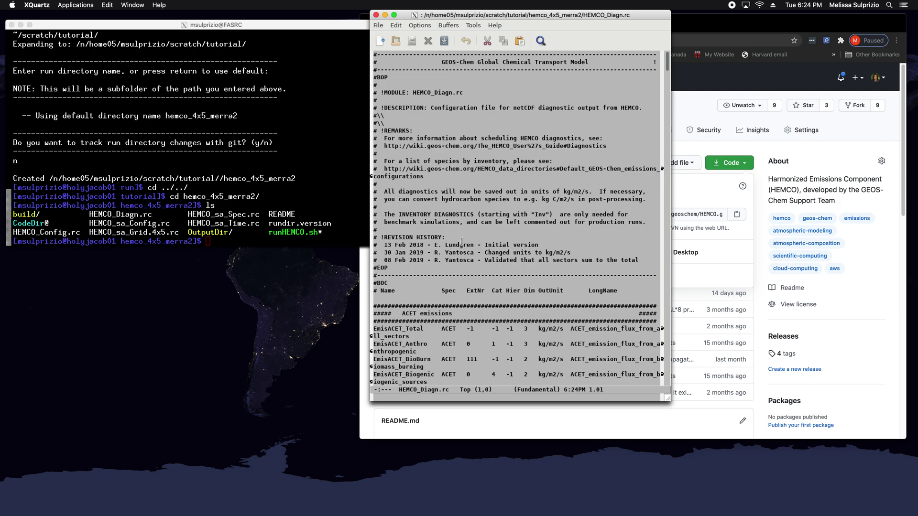
{"action": "scroll", "coordinate": [460, 241], "scroll_direction": "down", "scroll_amount": 2}
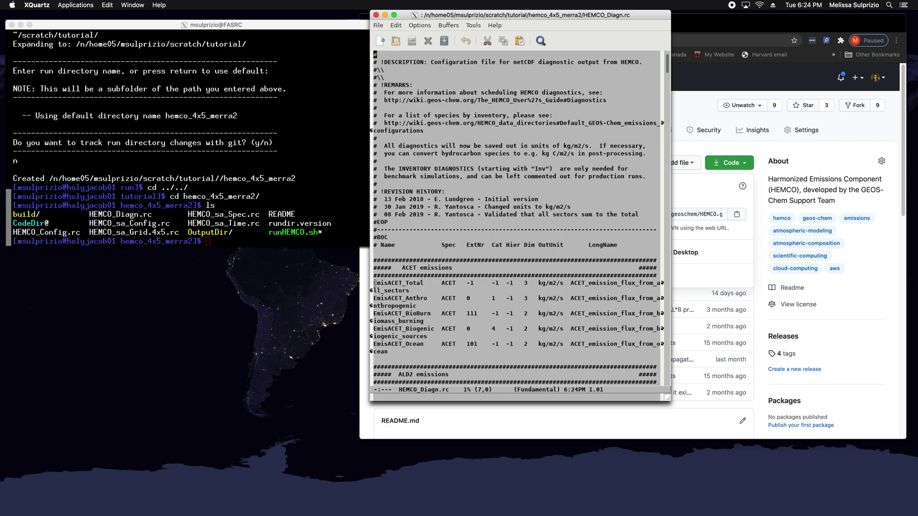
{"action": "scroll", "coordinate": [388, 276], "scroll_direction": "down", "scroll_amount": 2}
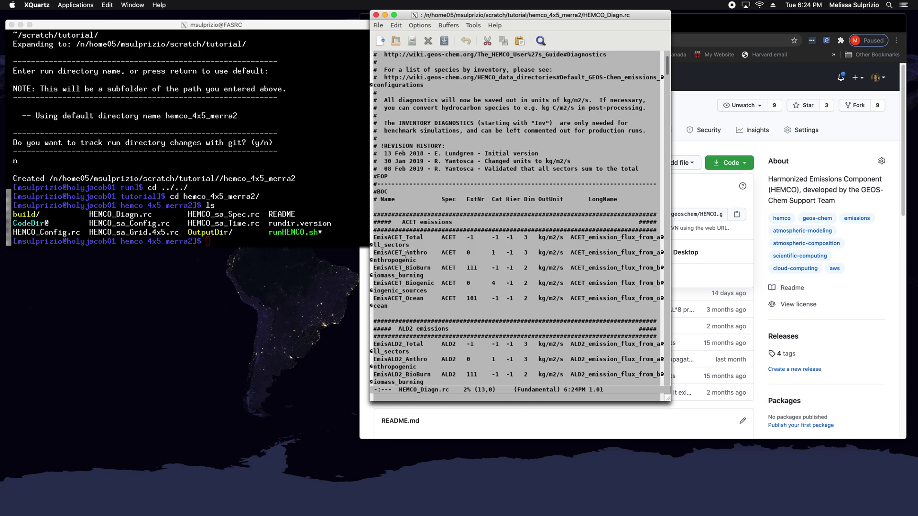
{"action": "scroll", "coordinate": [504, 276], "scroll_direction": "up", "scroll_amount": 1}
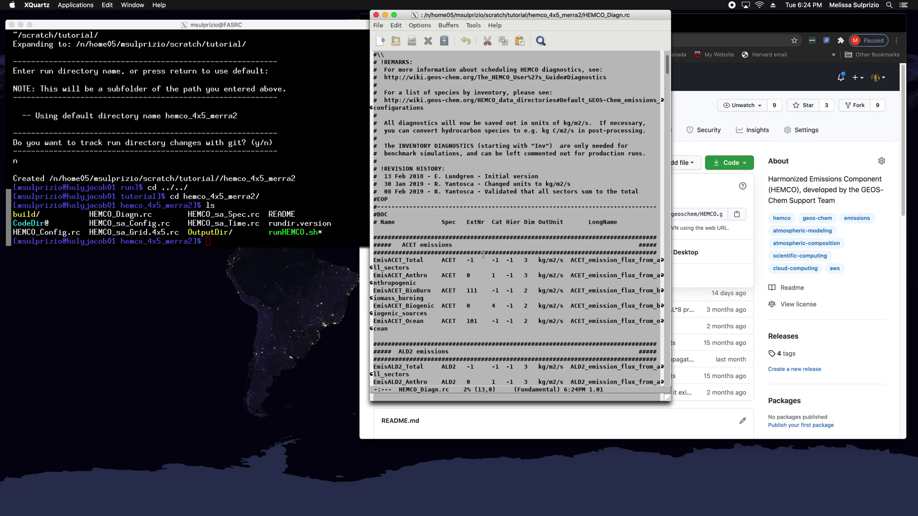
{"action": "scroll", "coordinate": [483, 253], "scroll_direction": "up", "scroll_amount": 3}
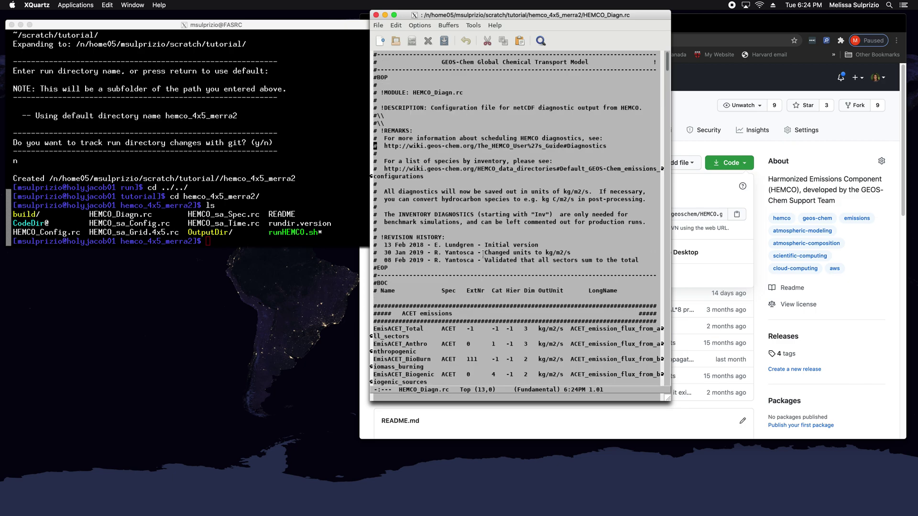
Step: Open HEMCO_sa_Grid.4x5.rc to view XMIN -182.5, XMAX 177.5, NX 72, NY 46, NZ 47, undoing a stray blank line
{"action": "left_click", "coordinate": [568, 275]}
{"action": "key", "text": "ctrl+x"}
{"action": "key", "text": "ctrl+f"}
{"action": "type", "text": "HEMCO_"}
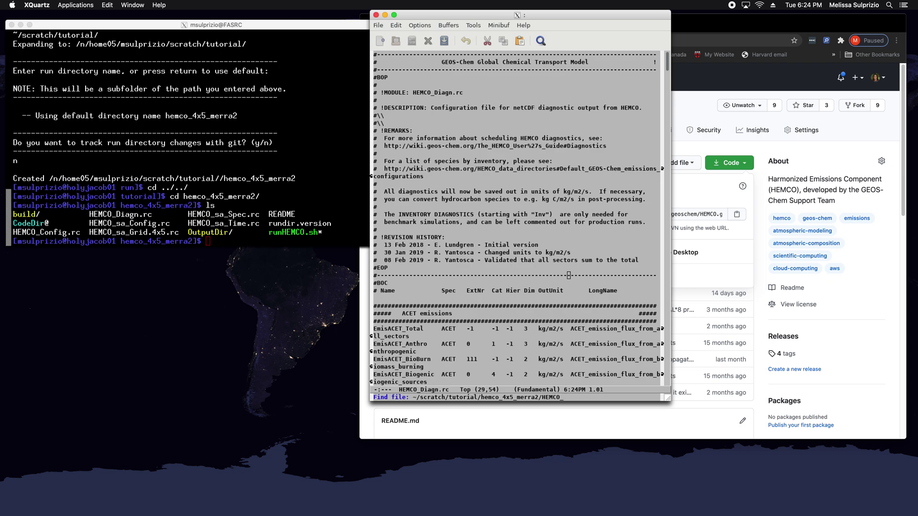
{"action": "type", "text": "sa_Grid.4x5.rc"}
{"action": "key", "text": "Return"}
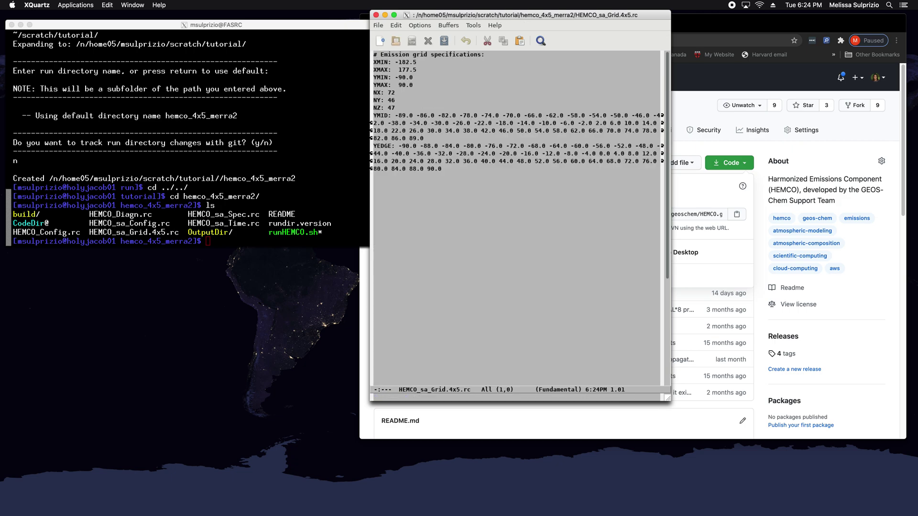
{"action": "key", "text": "Return"}
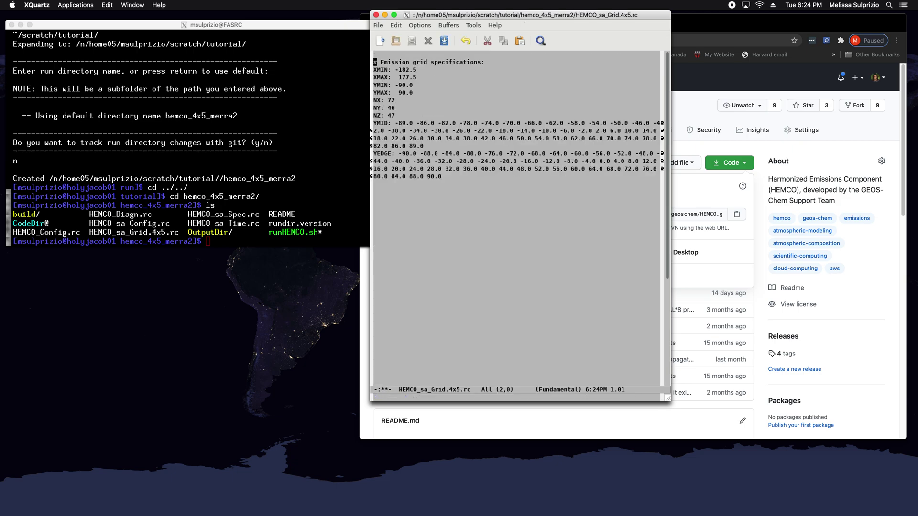
{"action": "left_click", "coordinate": [468, 42]}
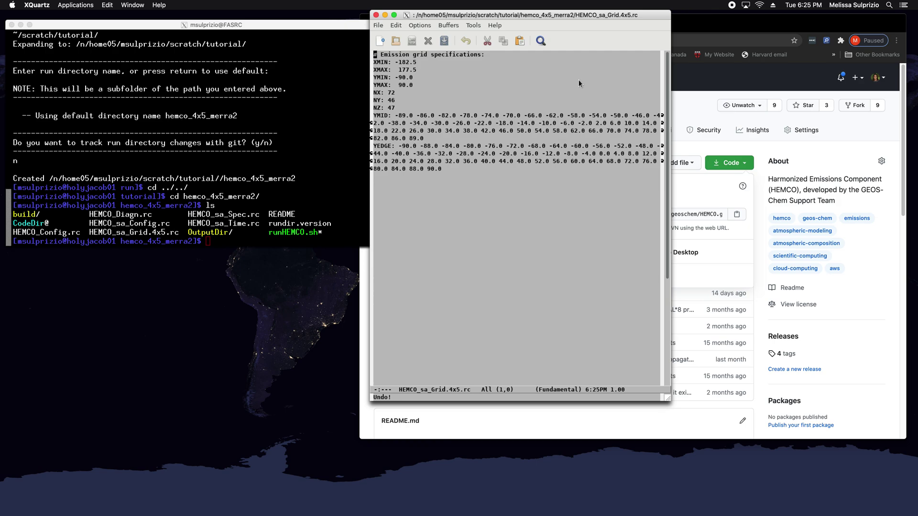
{"action": "left_click", "coordinate": [505, 229]}
Step: Open HEMCO_sa_Spec.rc and scroll through the species table starting with NO
{"action": "key", "text": "ctrl+x"}
{"action": "key", "text": "ctrl+f"}
{"action": "type", "text": "HEMCO"}
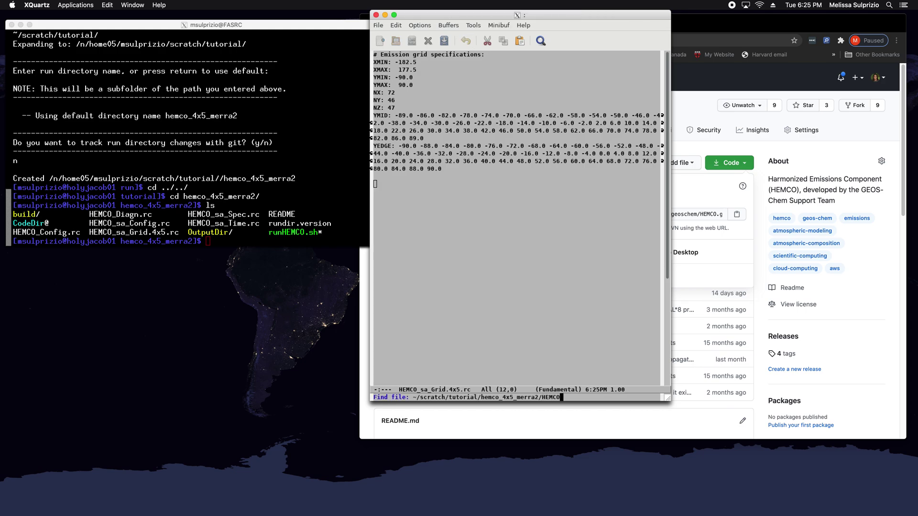
{"action": "type", "text": "_sa_Spec.rc"}
{"action": "key", "text": "Return"}
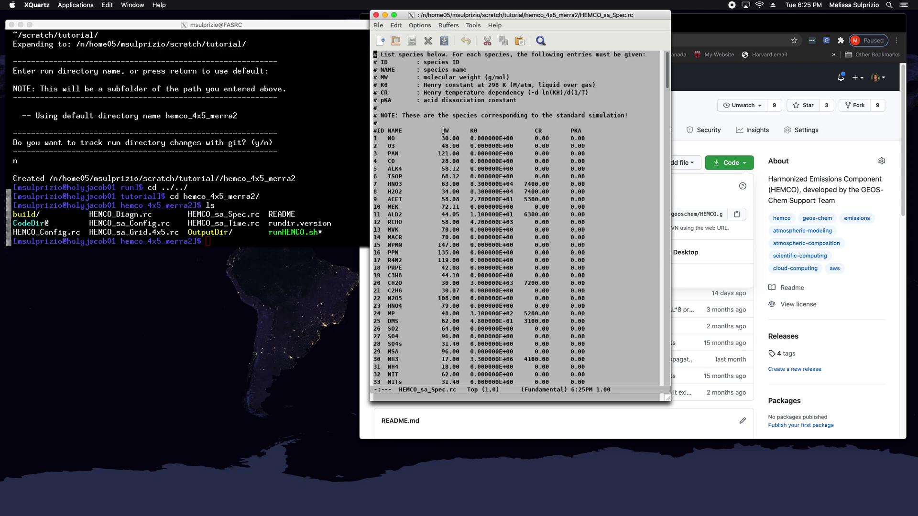
{"action": "scroll", "coordinate": [440, 229], "scroll_direction": "down", "scroll_amount": 13}
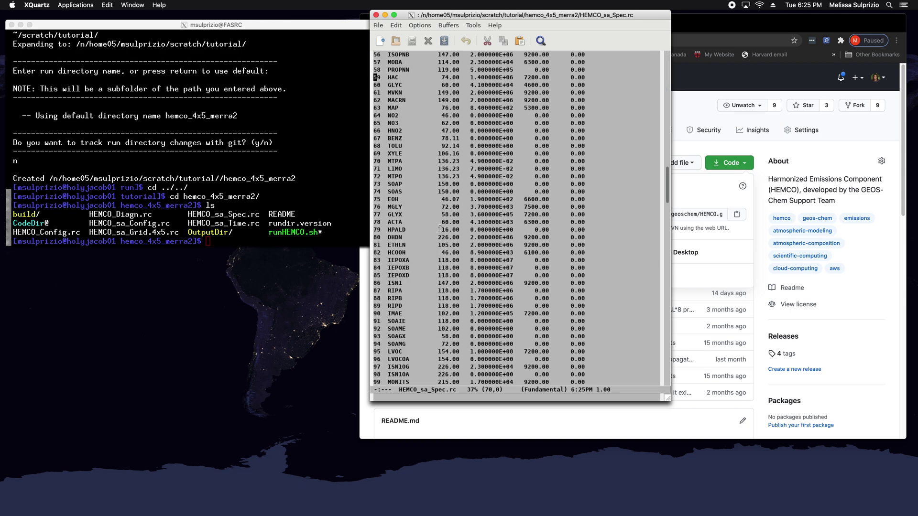
{"action": "scroll", "coordinate": [440, 229], "scroll_direction": "up", "scroll_amount": 13}
{"action": "left_click", "coordinate": [450, 238]}
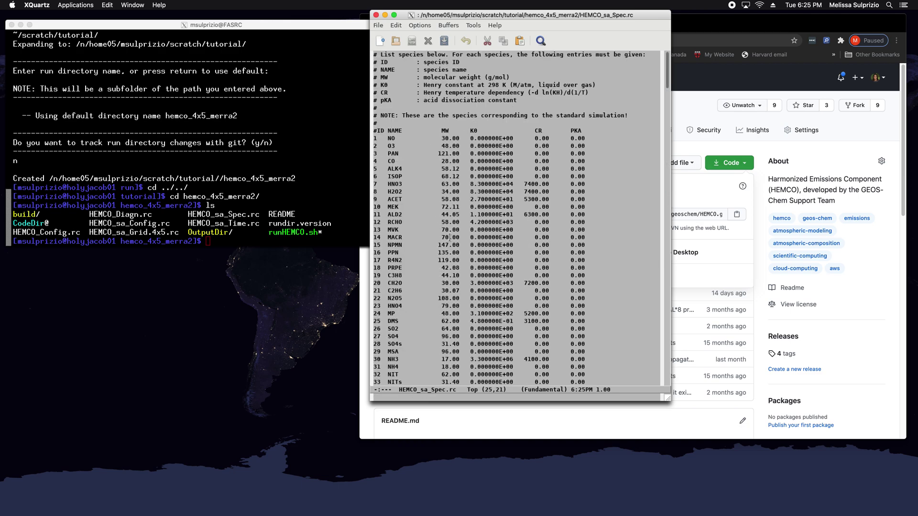
Step: Open HEMCO_sa_Time.rc from the run directory
{"action": "key", "text": "ctrl+x"}
{"action": "key", "text": "ctrl+f"}
{"action": "type", "text": "HEMCO_"}
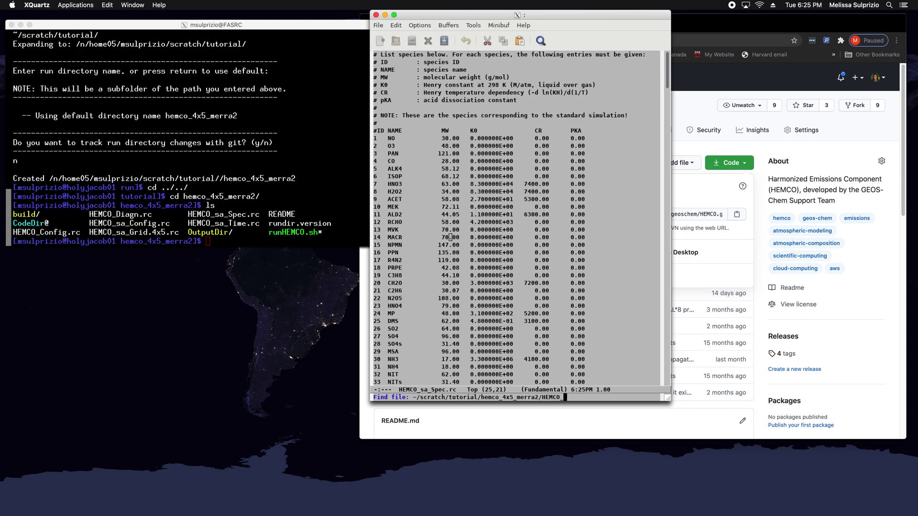
{"action": "type", "text": "sa_Time.rc"}
{"action": "key", "text": "Return"}
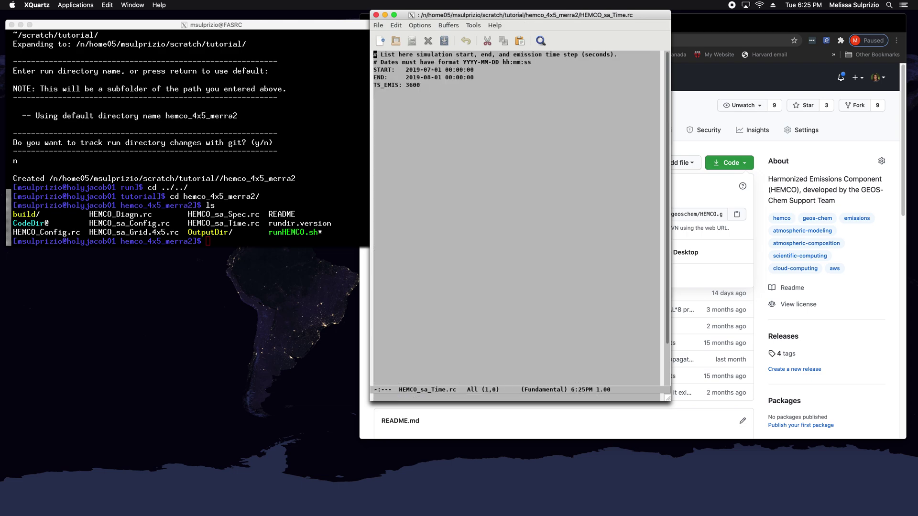
Step: Change the END date from 2019-08-01 to 2019-07-02 and save the file
{"action": "left_click", "coordinate": [432, 77]}
{"action": "key", "text": "BackSpace"}
{"action": "type", "text": "7"}
{"action": "key", "text": "Right"}
{"action": "key", "text": "Right"}
{"action": "key", "text": "Right"}
{"action": "key", "text": "BackSpace"}
{"action": "type", "text": "2"}
{"action": "key", "text": "ctrl+x"}
{"action": "key", "text": "ctrl+s"}
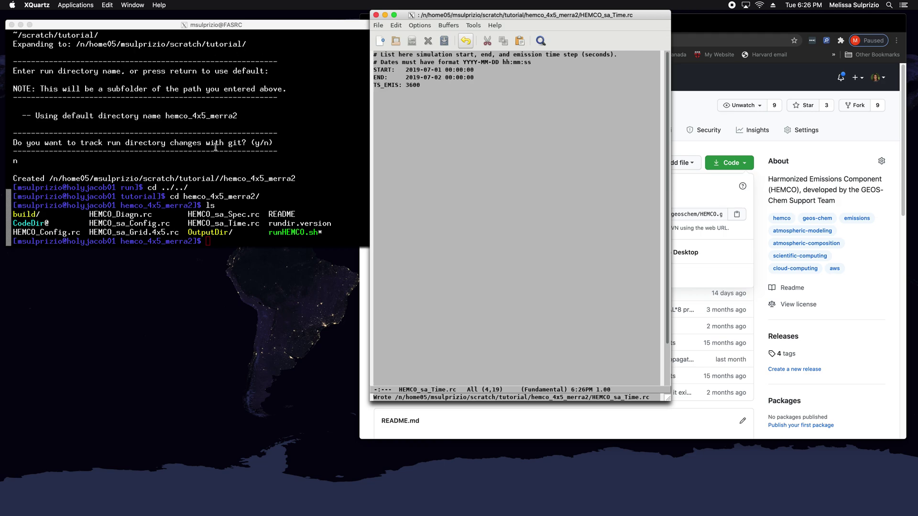
{"action": "left_click", "coordinate": [219, 188]}
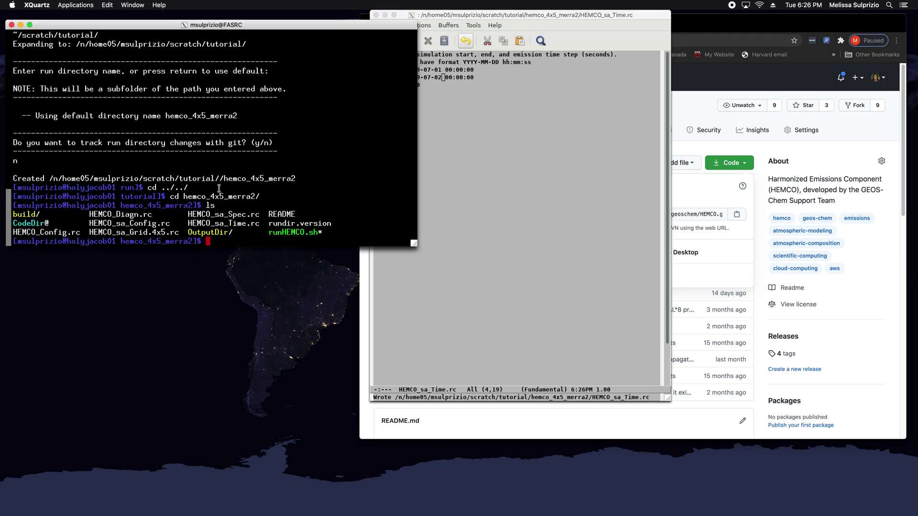
Step: Move into the build/ folder and list its contents
{"action": "type", "text": "cd build/"}
{"action": "key", "text": "Return"}
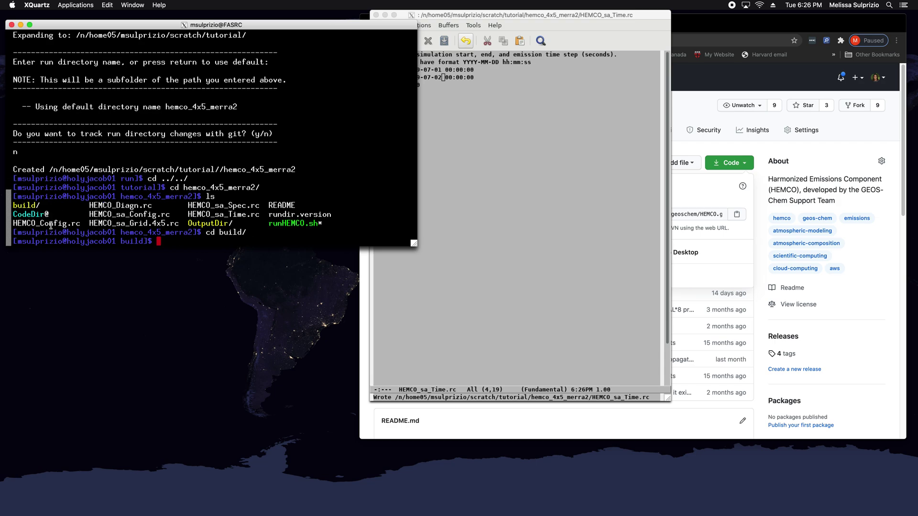
{"action": "type", "text": "ls"}
{"action": "key", "text": "Return"}
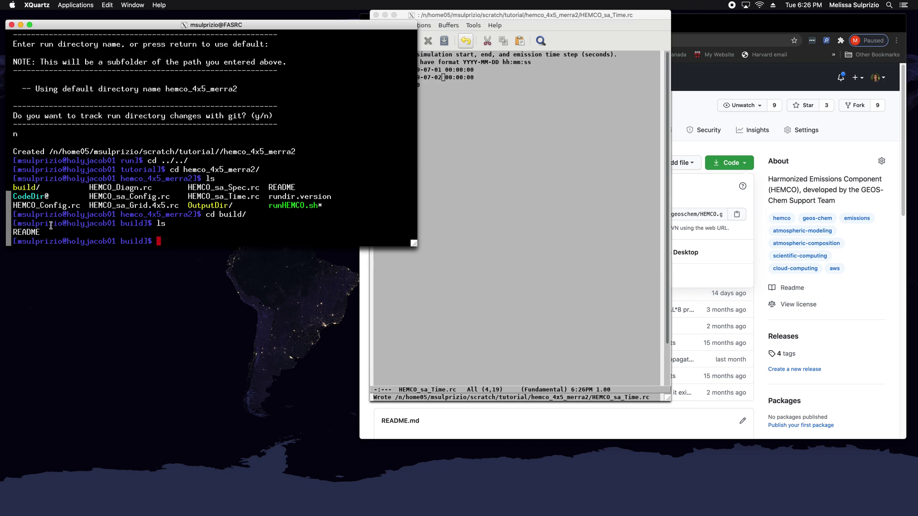
Step: Configure the build with cmake ../CodeDir/
{"action": "type", "text": "cmake ../Co"}
{"action": "key", "text": "Tab"}
{"action": "key", "text": "Return"}
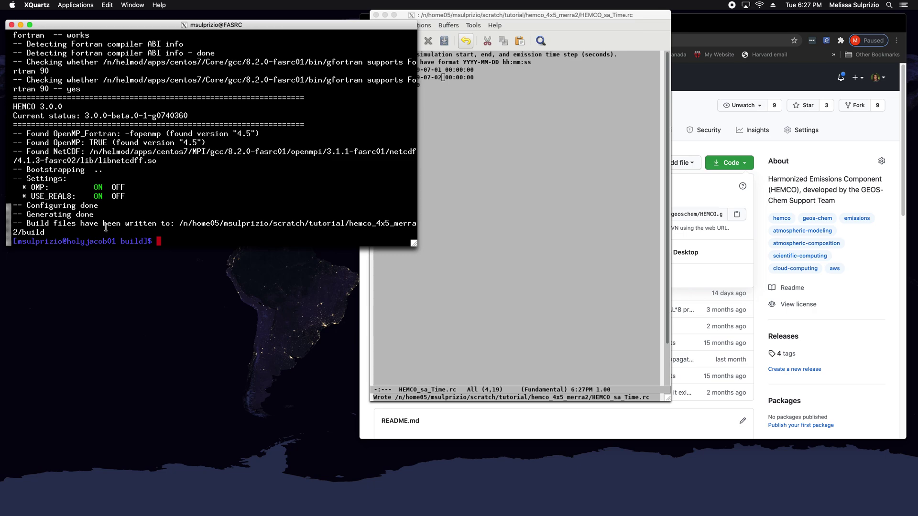
Step: Compile HEMCO with make -j until bin/hemco_standalone is linked at 100%
{"action": "type", "text": "ls"}
{"action": "key", "text": "Return"}
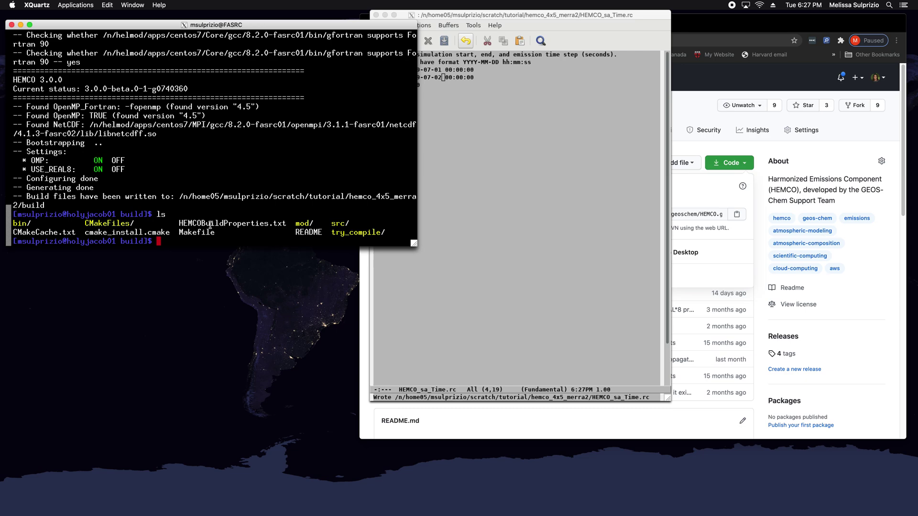
{"action": "type", "text": "make-"}
{"action": "key", "text": "BackSpace"}
{"action": "type", "text": "-j"}
{"action": "key", "text": "Return"}
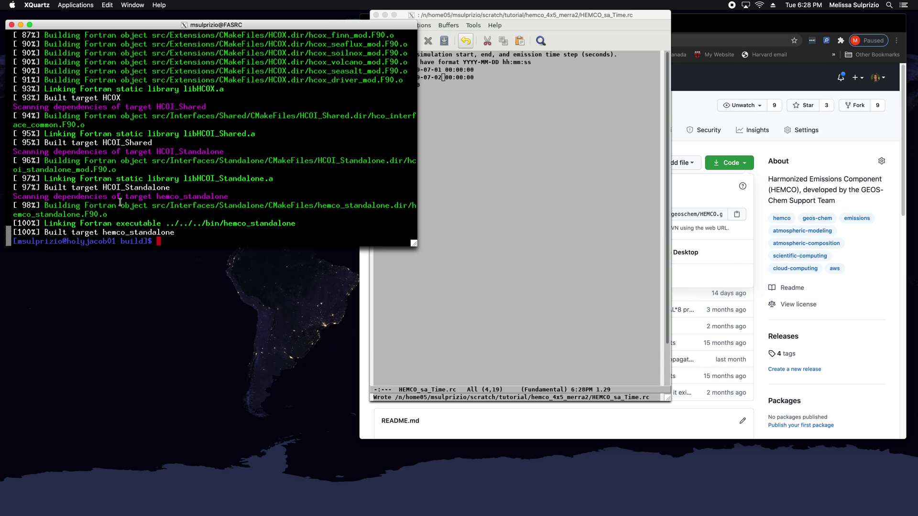
Step: Reconfigure with cmake . -DRUNDIR=.. and run make install
{"action": "type", "text": "ls bin/"}
{"action": "key", "text": "Return"}
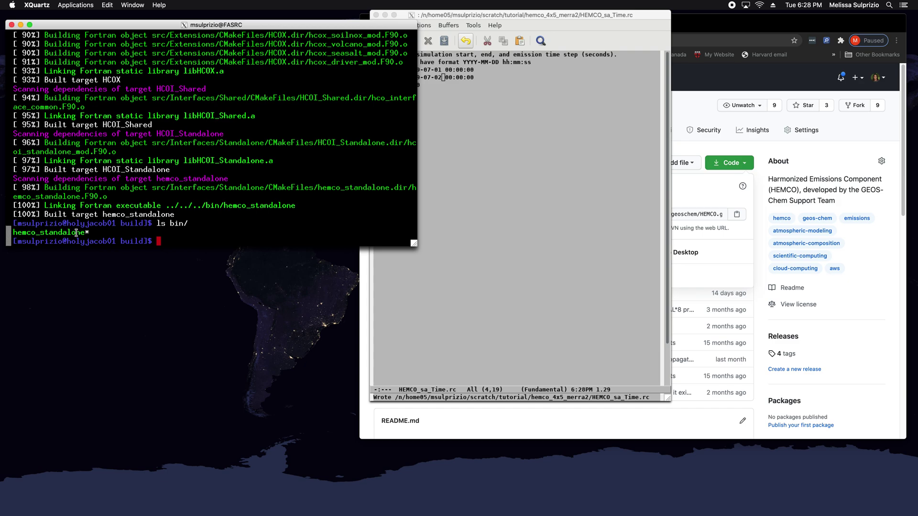
{"action": "type", "text": "cmake . -DRUNDIR=.."}
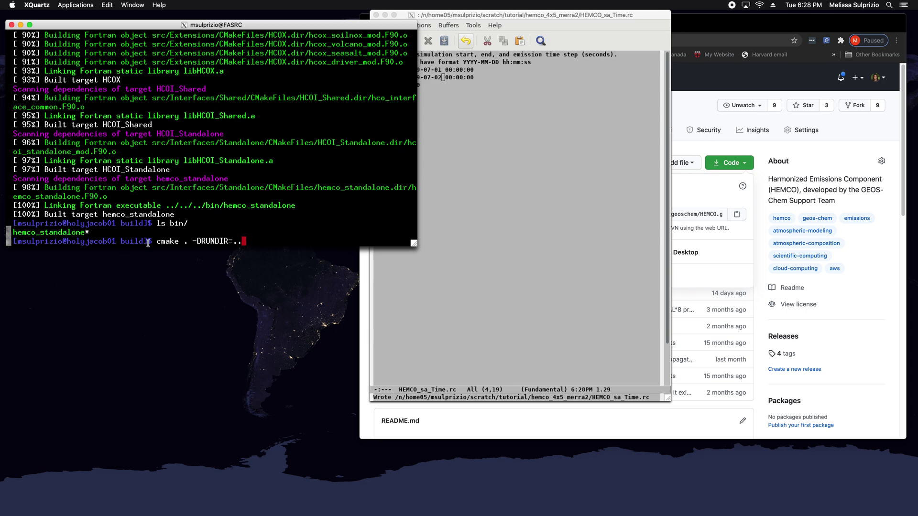
{"action": "key", "text": "Return"}
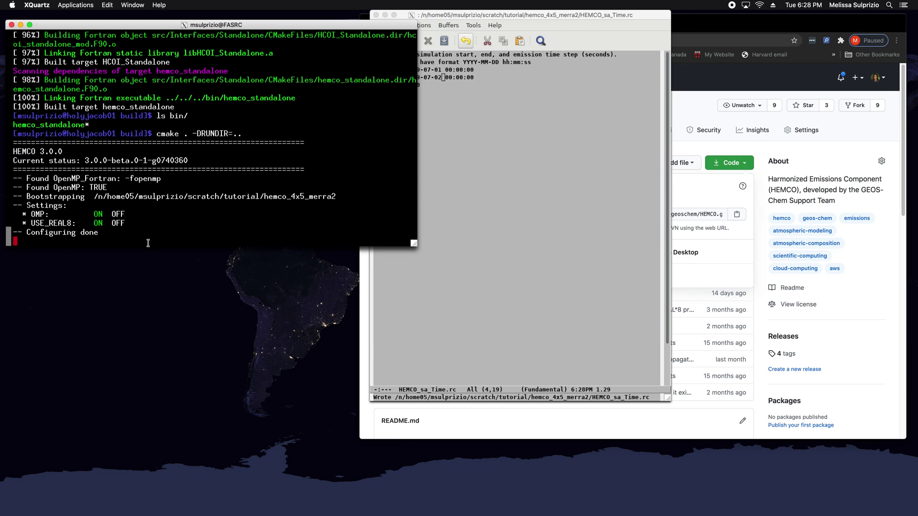
{"action": "type", "text": "make"}
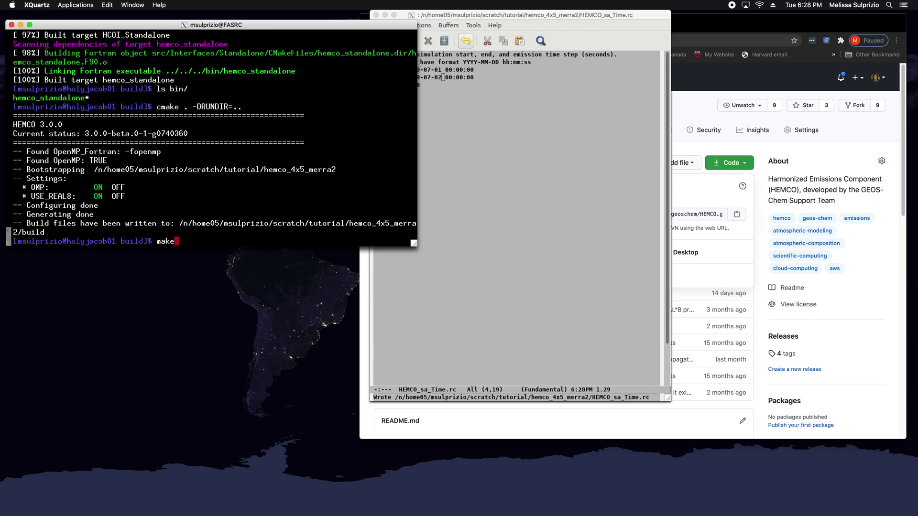
{"action": "type", "text": " install"}
{"action": "key", "text": "Return"}
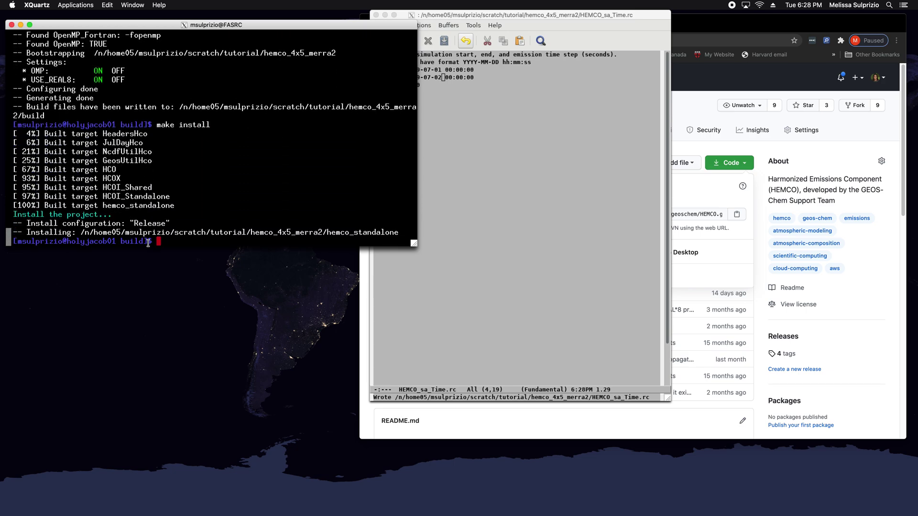
Step: Go back up to the hemco_4x5_merra2 run directory and list the installed hemco_standalone
{"action": "type", "text": "ls"}
{"action": "key", "text": "Return"}
{"action": "type", "text": "cd ../"}
{"action": "key", "text": "Return"}
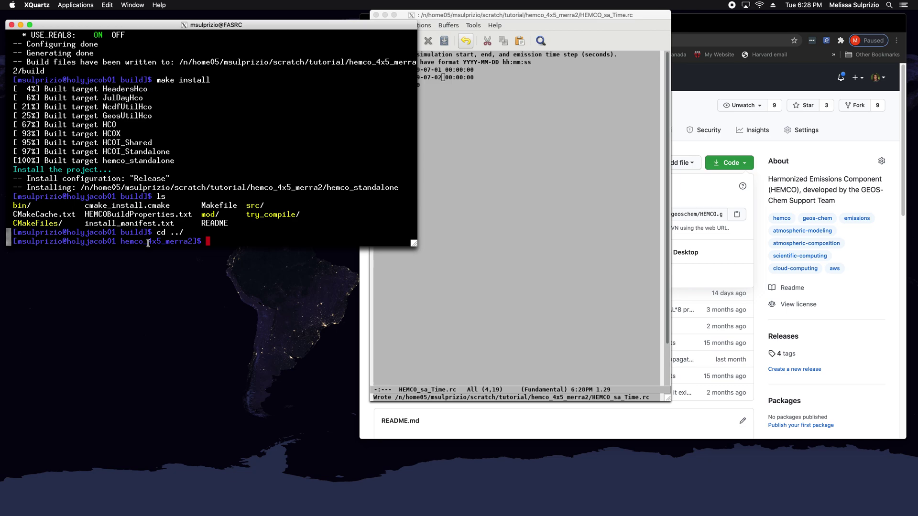
{"action": "type", "text": "ls"}
{"action": "key", "text": "Return"}
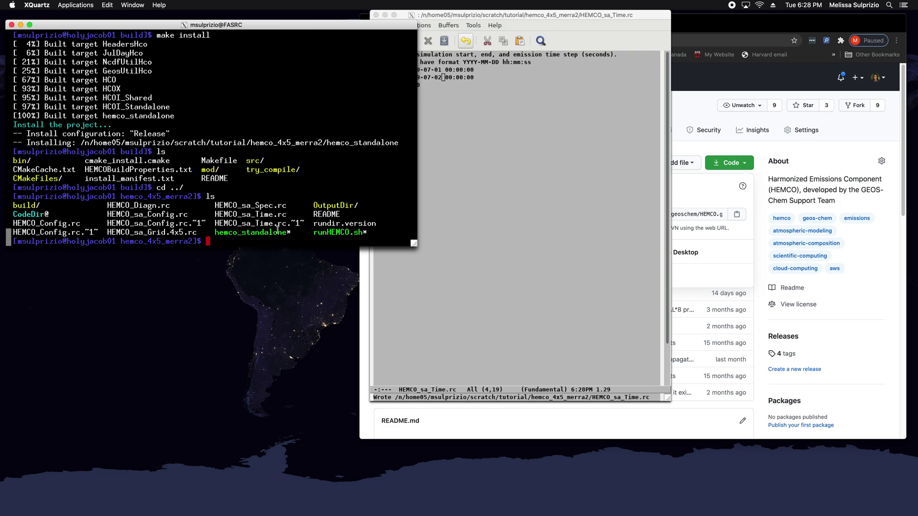
Step: Launch ./hemco_standalone in the background with output redirected to HEMCO_SA.log
{"action": "type", "text": "./hemco"}
{"action": "key", "text": "Tab"}
{"action": "type", "text": "> HEMCO_SA."}
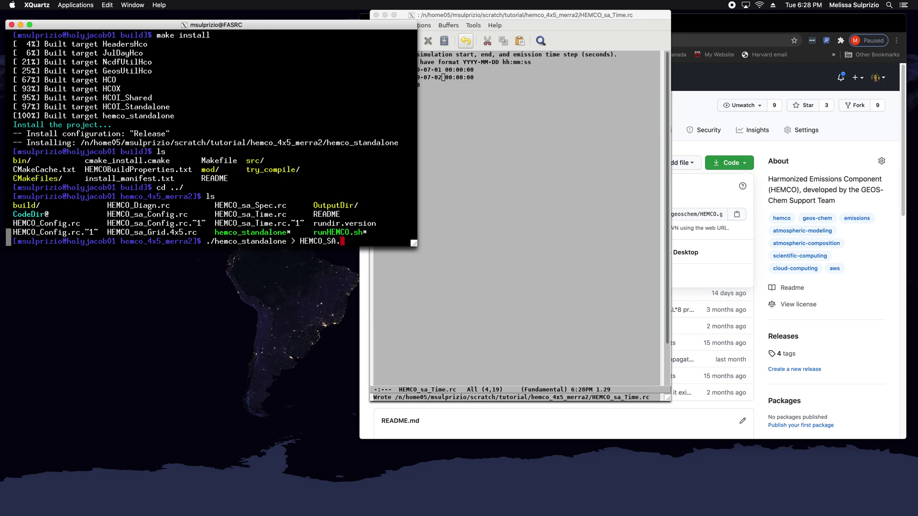
{"action": "type", "text": "log &"}
{"action": "key", "text": "Return"}
Step: Follow HEMCO_SA.log with tail --follow until HEMCO_STANDALONE FINISHED! appears
{"action": "type", "text": "ta"}
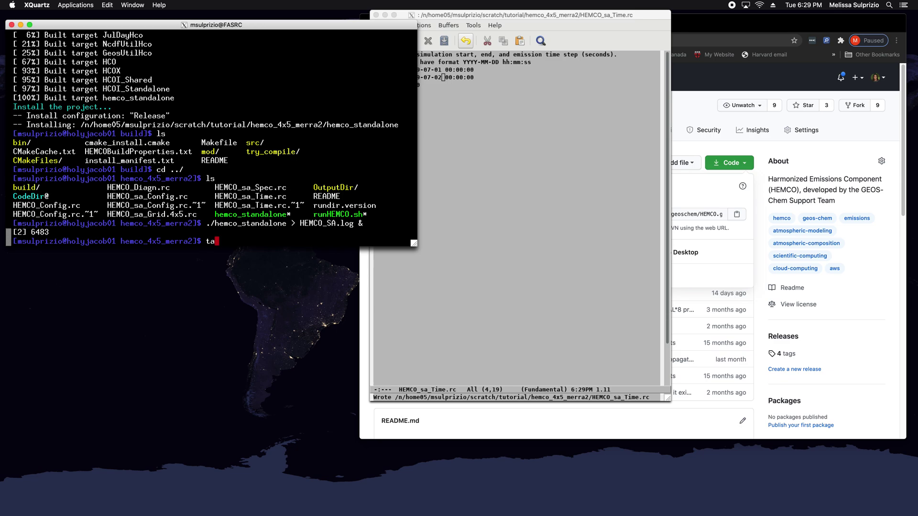
{"action": "type", "text": "il --foll"}
{"action": "type", "text": "HEMCO_SA.log"}
{"action": "key", "text": "Return"}
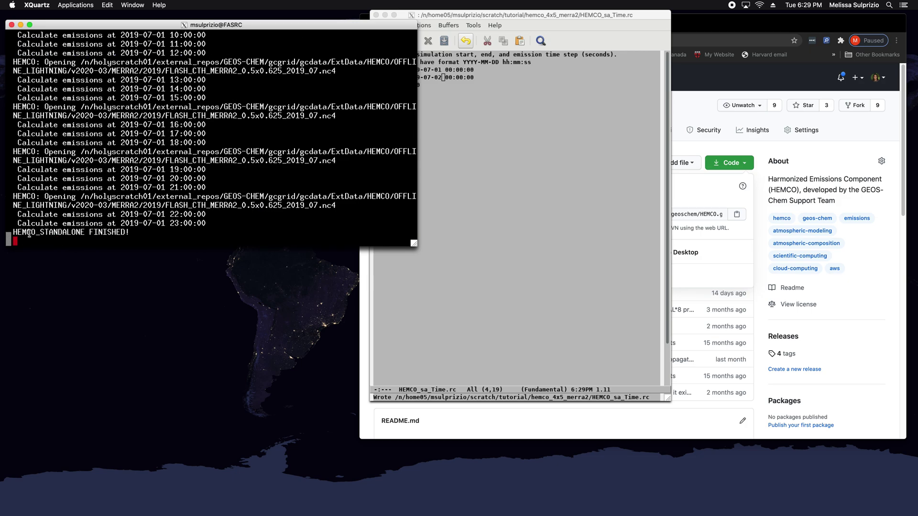
Step: Stop following the log after the FINISHED message and list the run directory files
{"action": "left_click_drag", "start_coordinate": [18, 232], "coordinate": [199, 228]}
{"action": "left_click", "coordinate": [198, 228]}
{"action": "key", "text": "ctrl+c"}
{"action": "type", "text": "ls"}
{"action": "key", "text": "Return"}
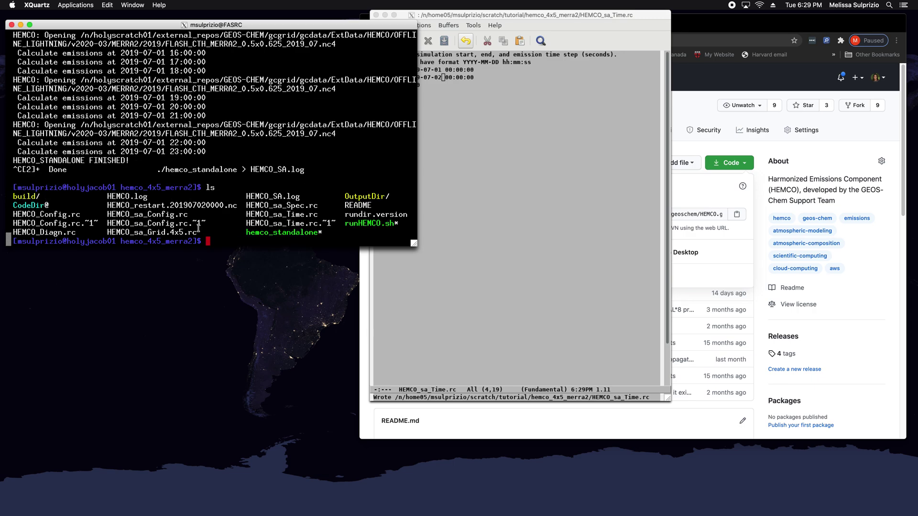
Step: List OutputDir/ to confirm HEMCO_sa_diagnostics.201907010000.nc was written
{"action": "type", "text": "ls Out"}
{"action": "key", "text": "Tab"}
{"action": "key", "text": "Return"}
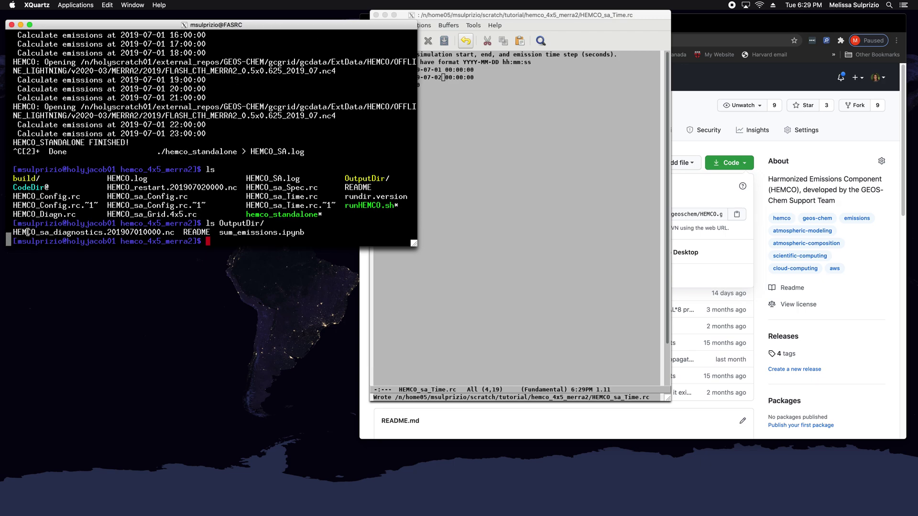
{"action": "left_click_drag", "start_coordinate": [14, 231], "coordinate": [180, 232]}
{"action": "left_click", "coordinate": [211, 239]}
{"action": "left_click", "coordinate": [364, 416]}
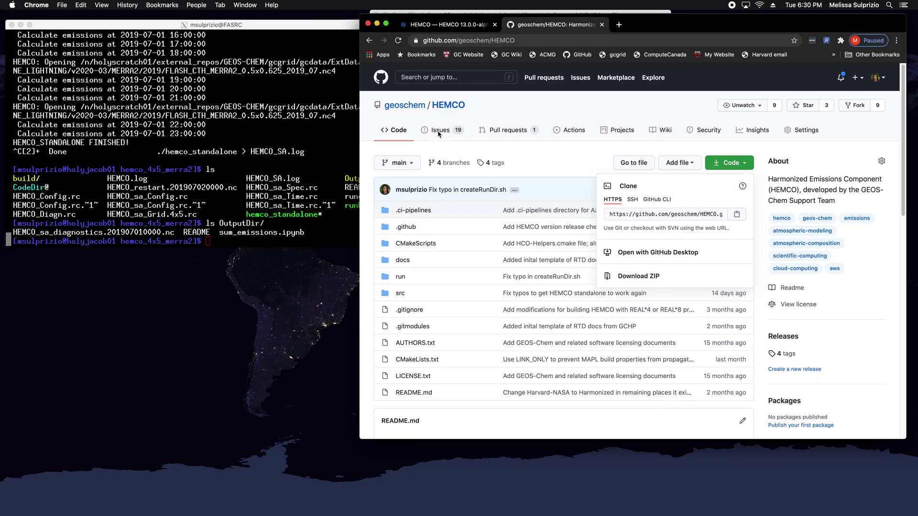
{"action": "left_click", "coordinate": [251, 201]}
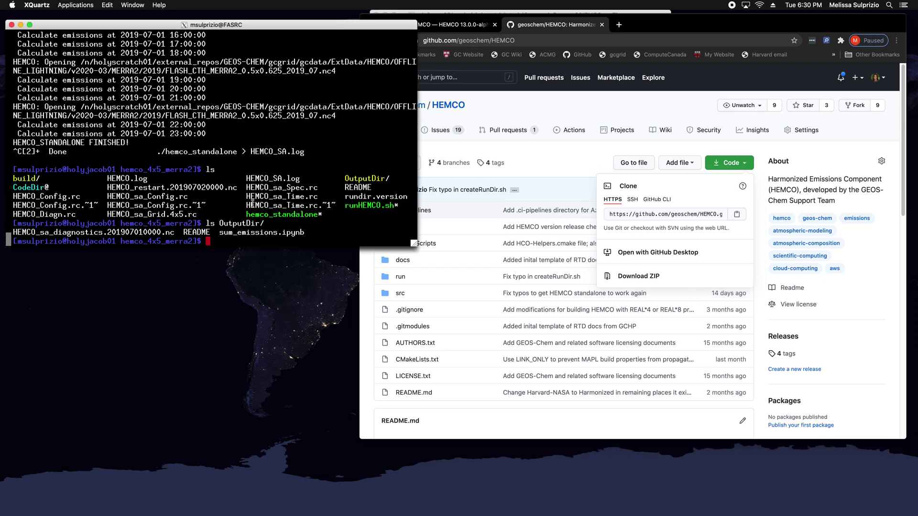